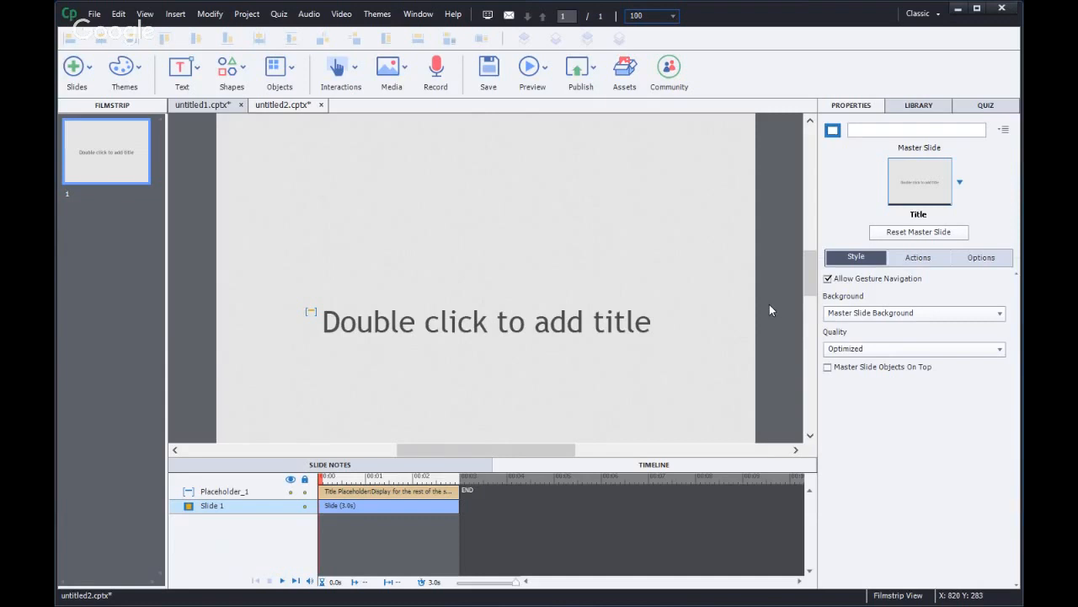
click(920, 258)
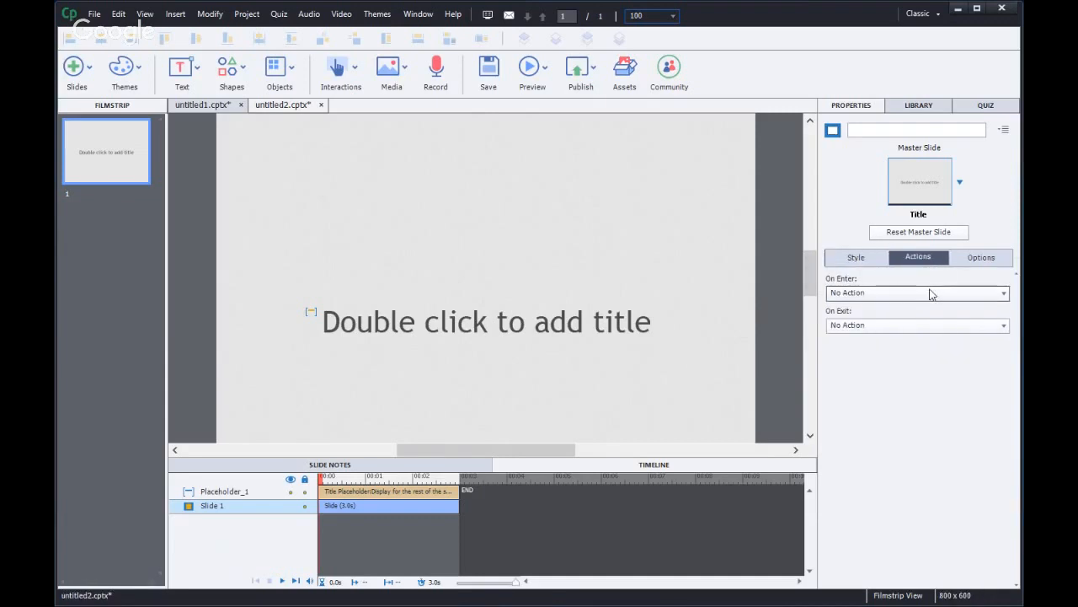
click(876, 294)
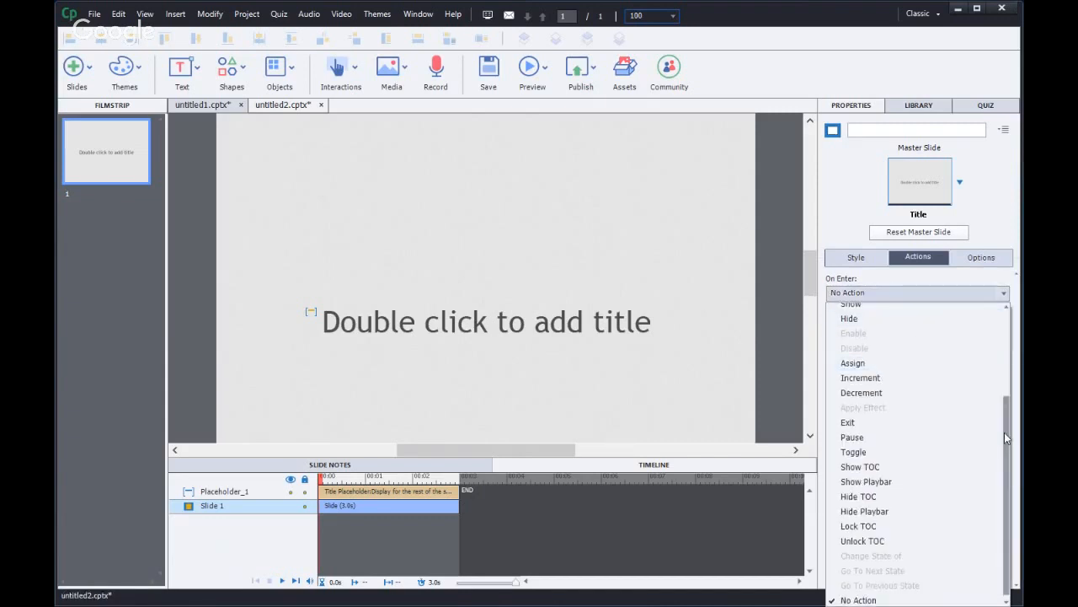
drag(1004, 432, 1005, 348)
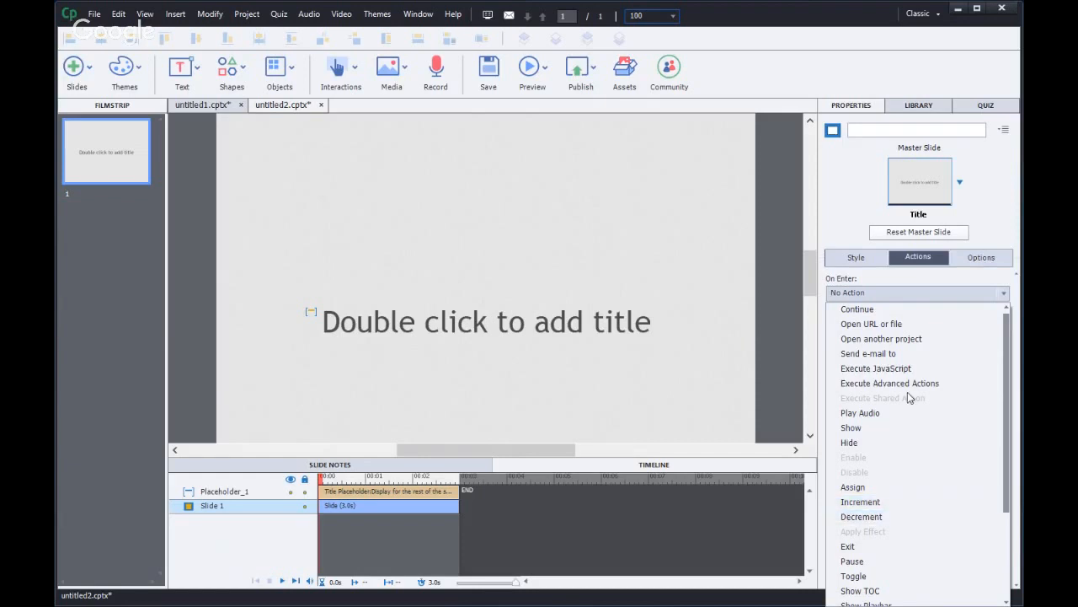
click(943, 383)
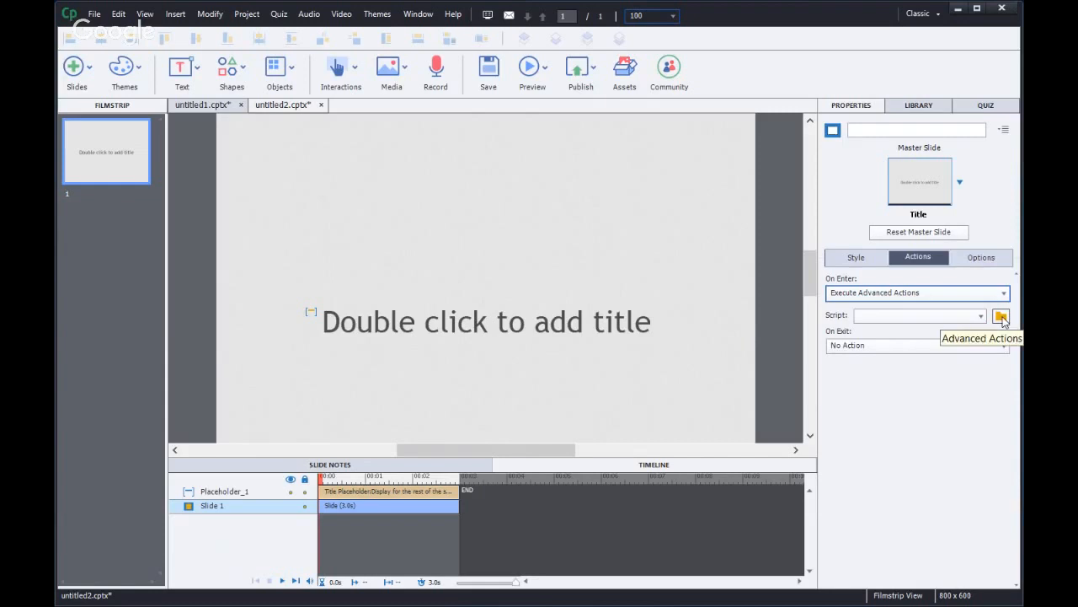
click(1002, 317)
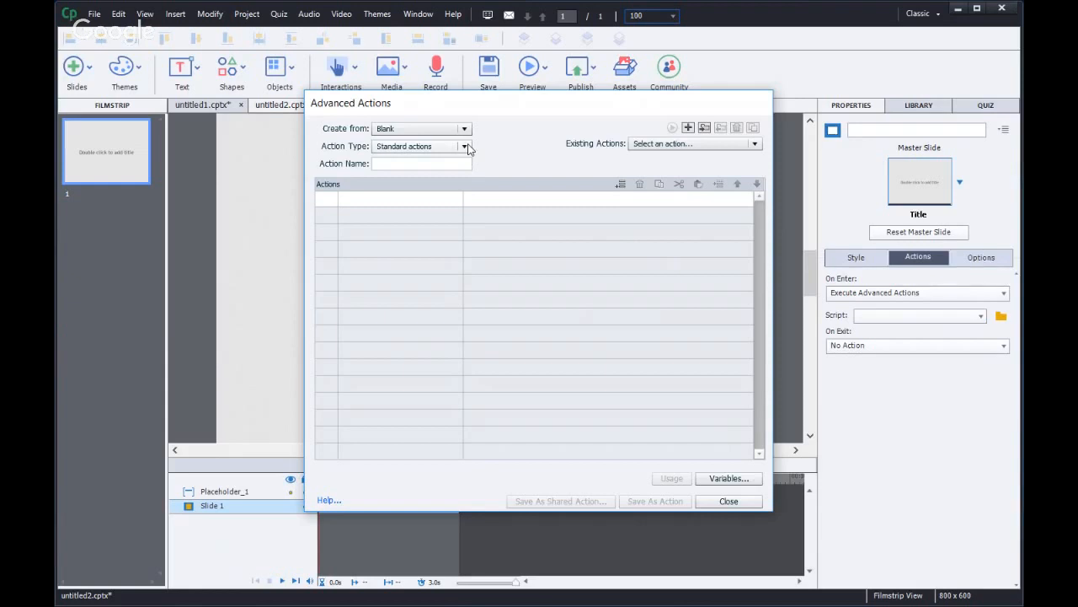
click(390, 166)
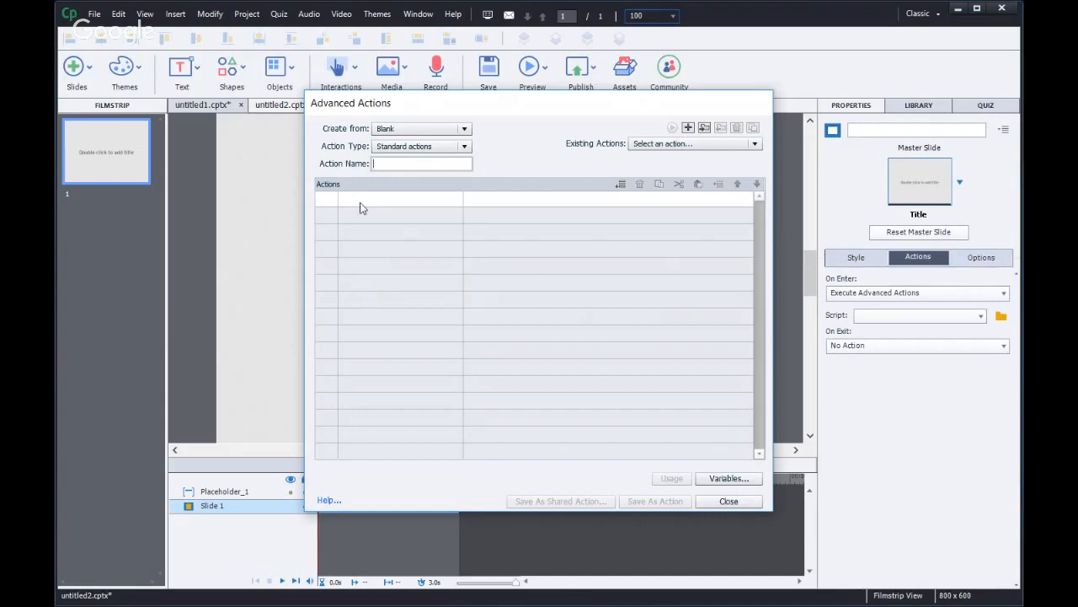
click(729, 500)
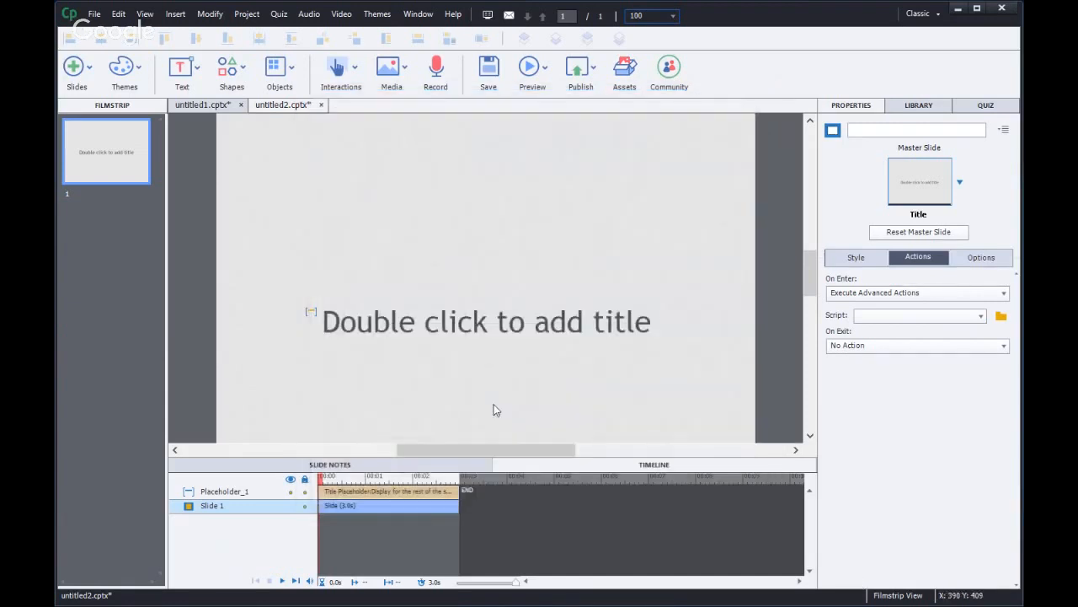
click(656, 330)
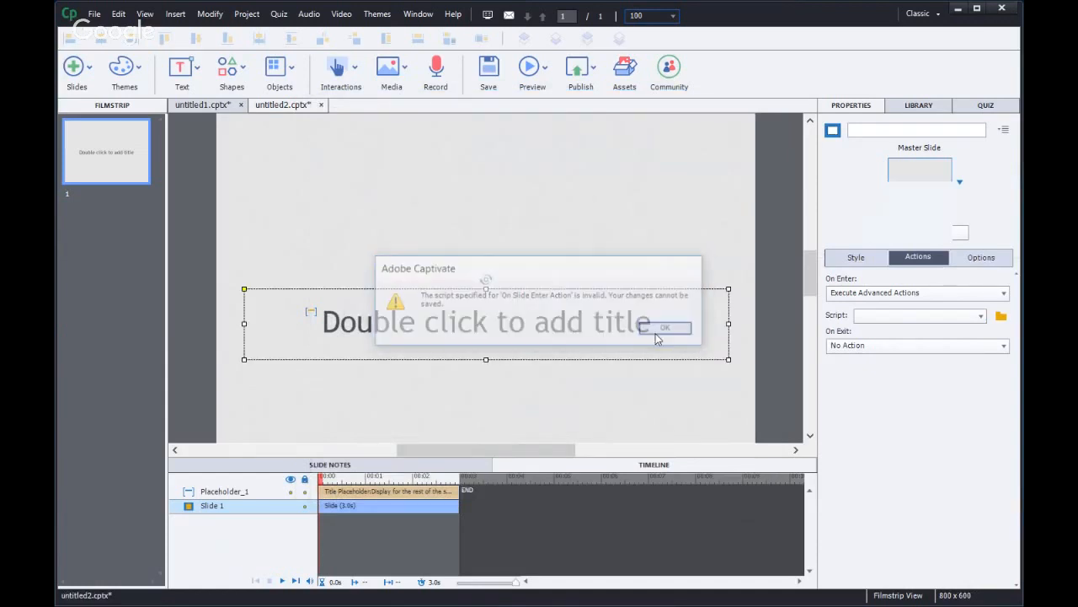
- Replace the slide's title placeholder with a button enlarged to about 383 px wide
right_click(477, 315)
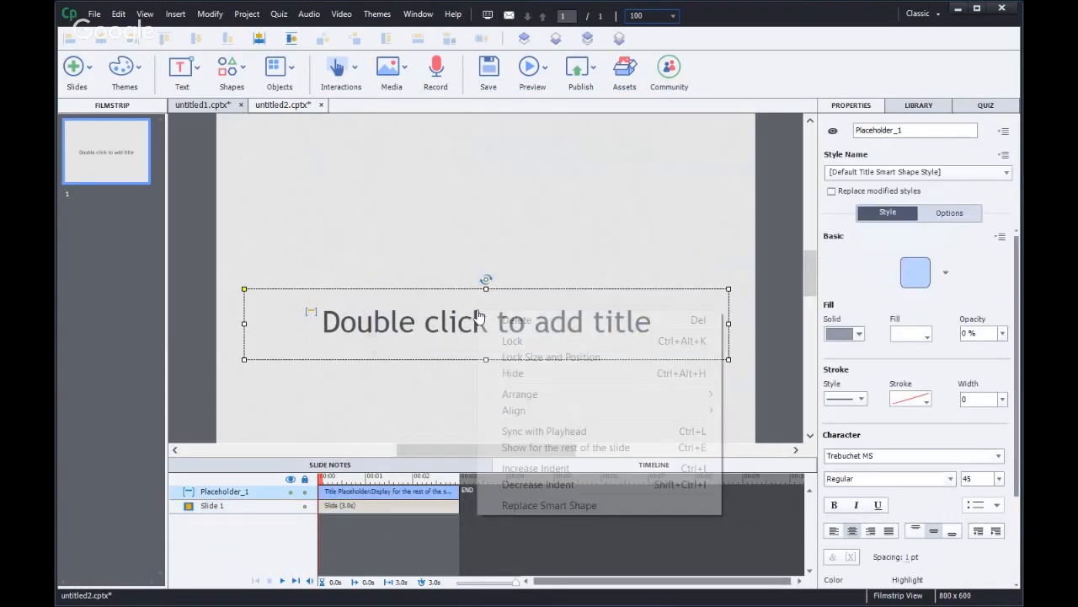
click(506, 320)
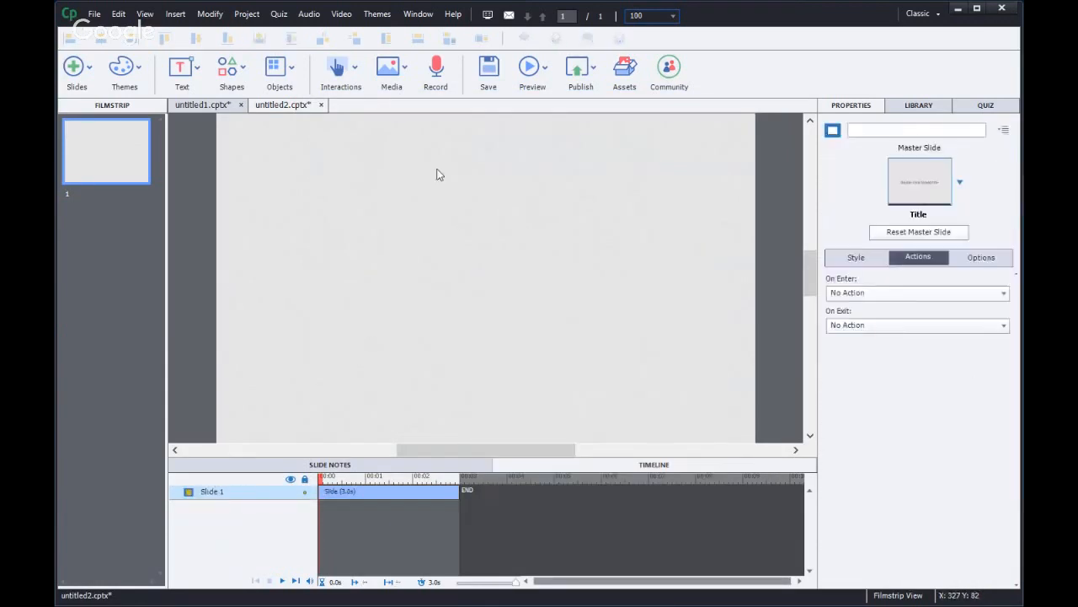
click(339, 74)
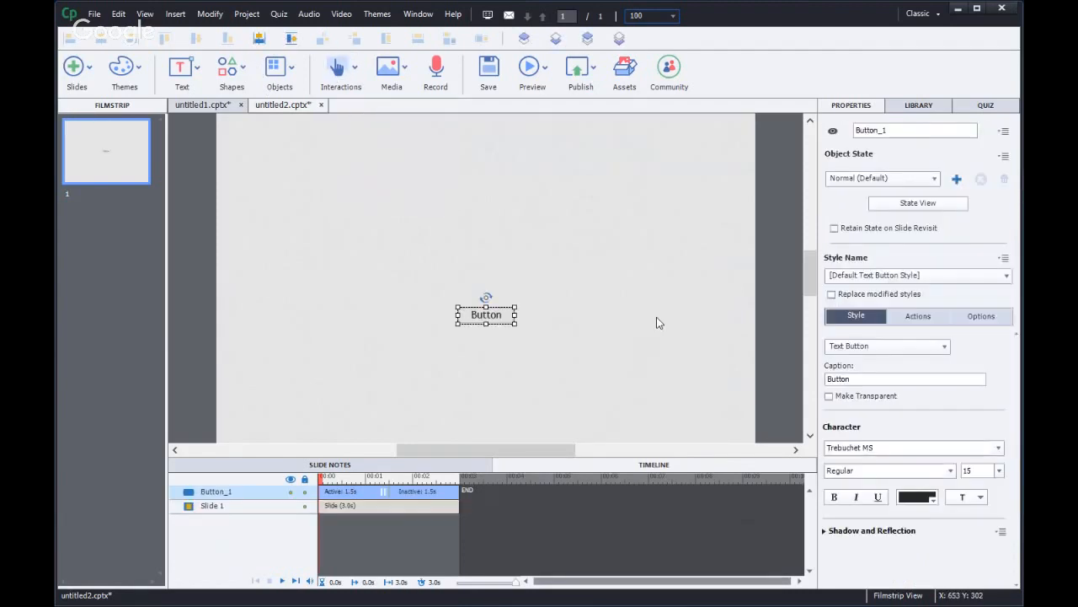
drag(494, 318, 638, 314)
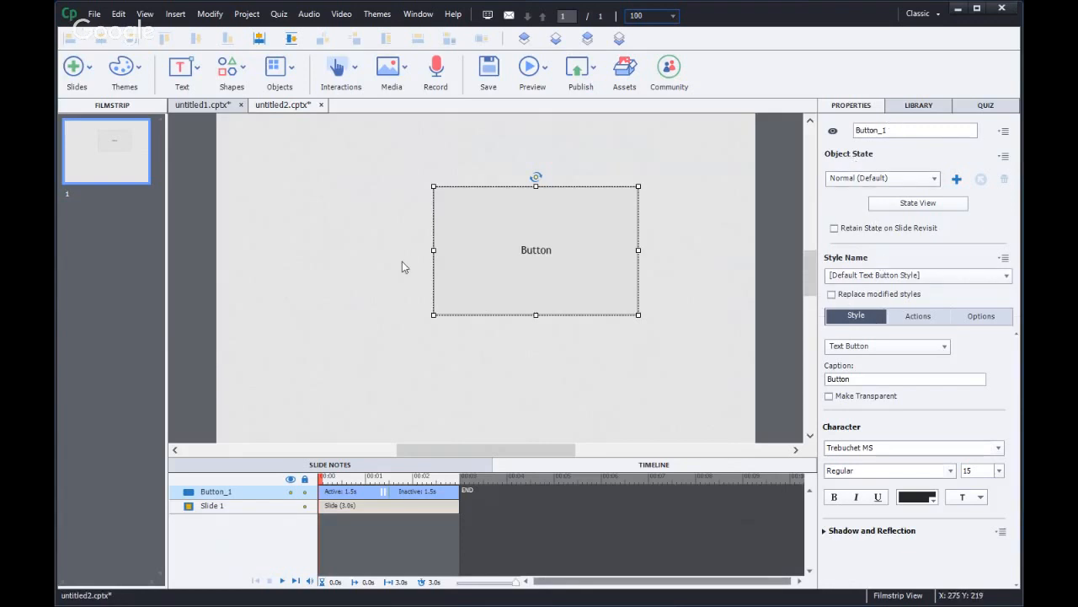
drag(433, 250, 380, 249)
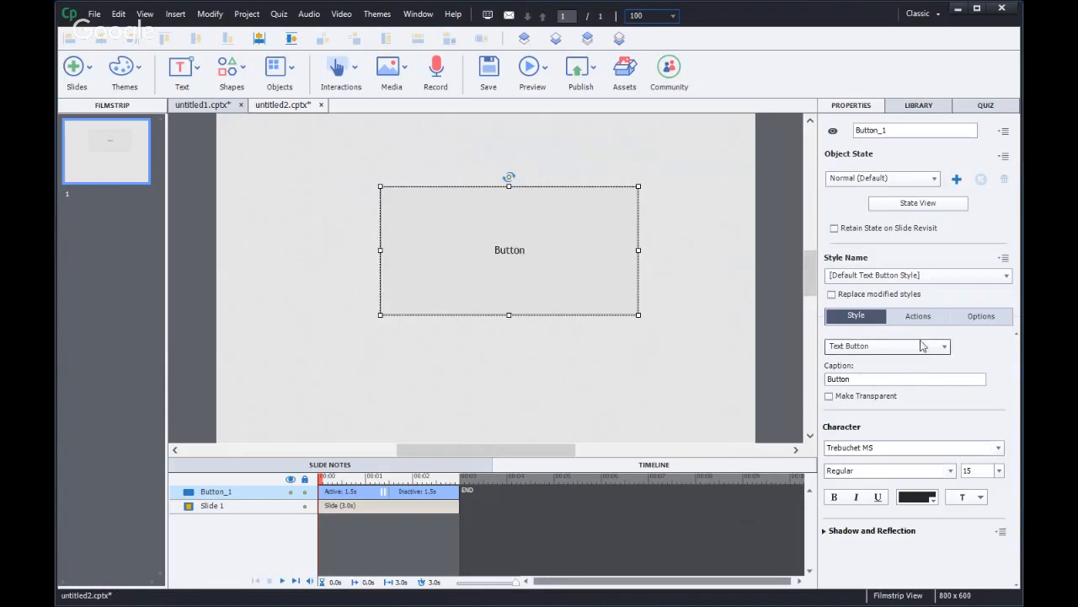
- Set the button's On Success action to Execute Advanced Actions and open the script editor for it
click(920, 318)
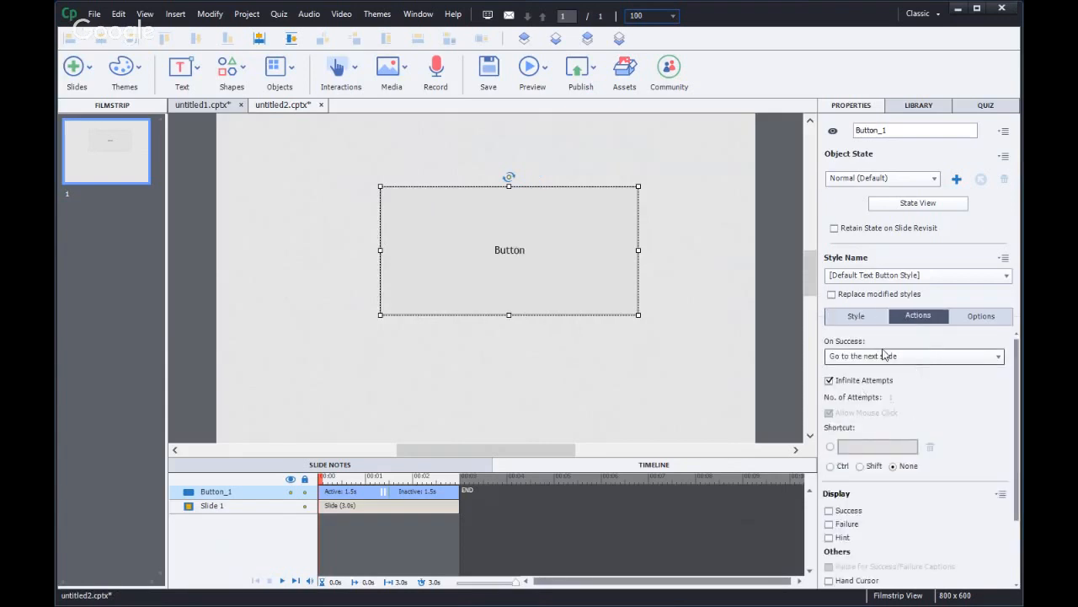
click(945, 357)
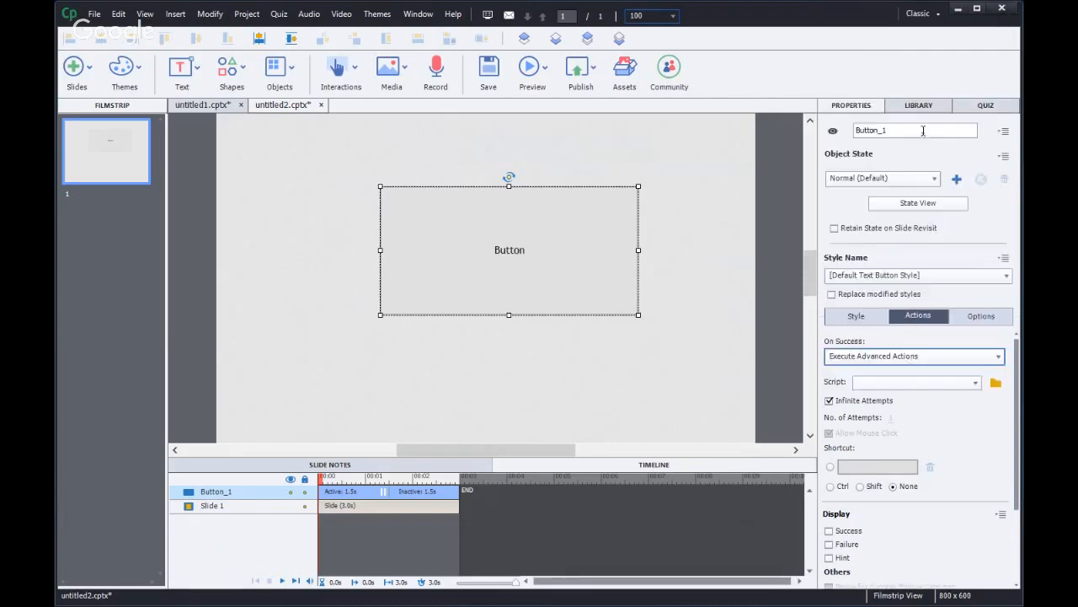
click(914, 126)
click(996, 383)
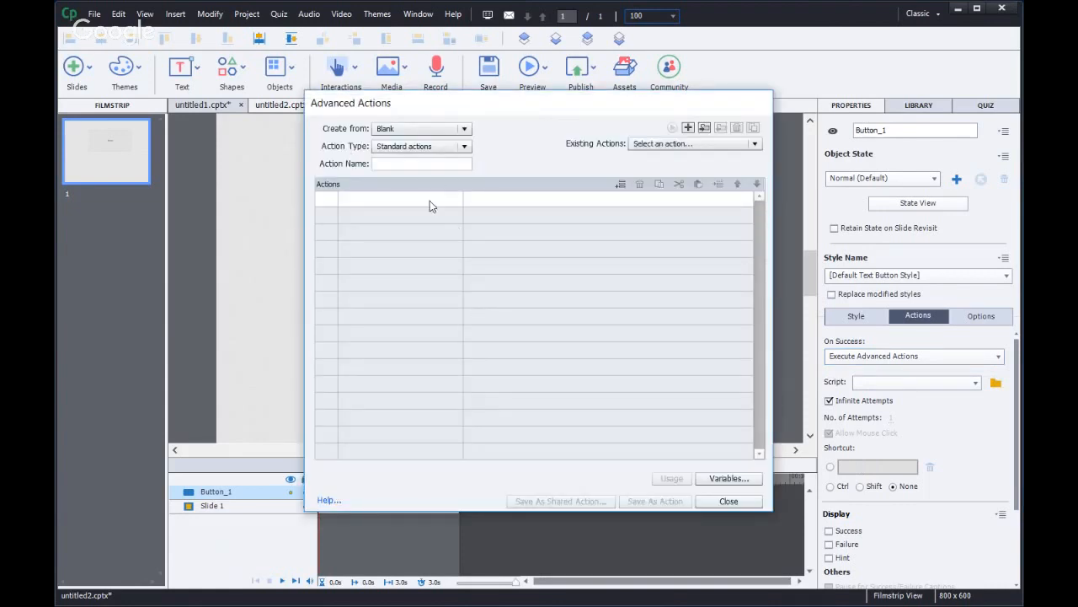
- Add an Assign command as the first action of the blank standard script
click(382, 198)
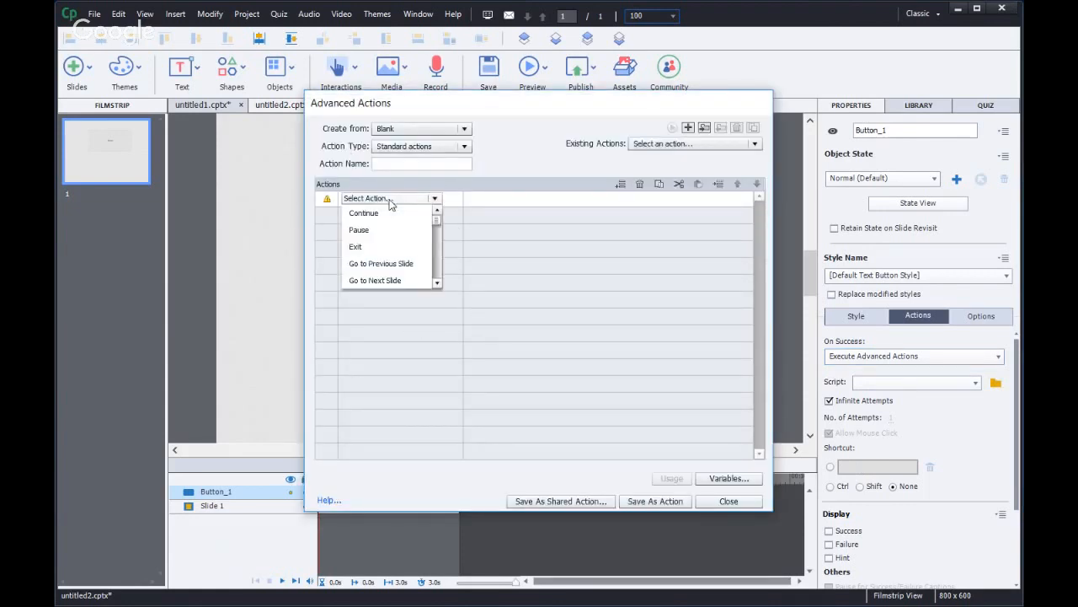
click(436, 274)
click(438, 283)
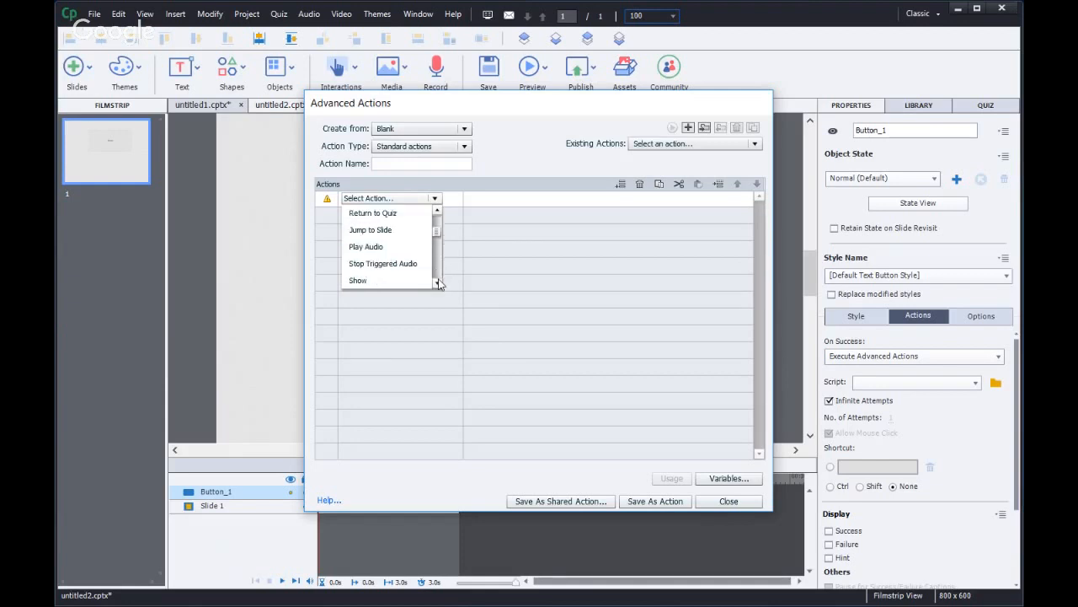
click(438, 283)
click(439, 284)
click(438, 284)
click(439, 284)
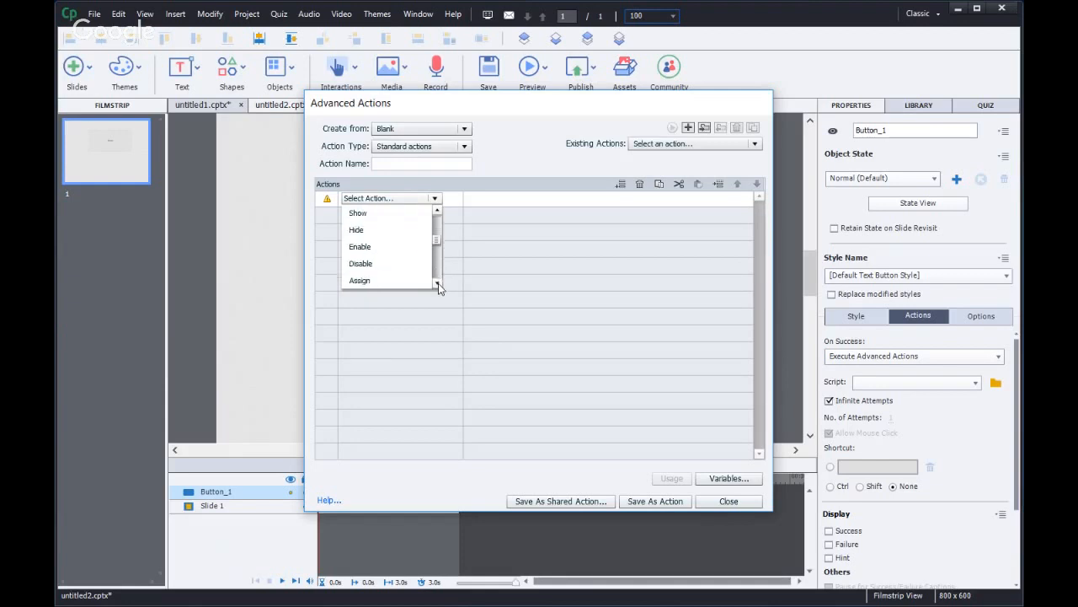
click(372, 278)
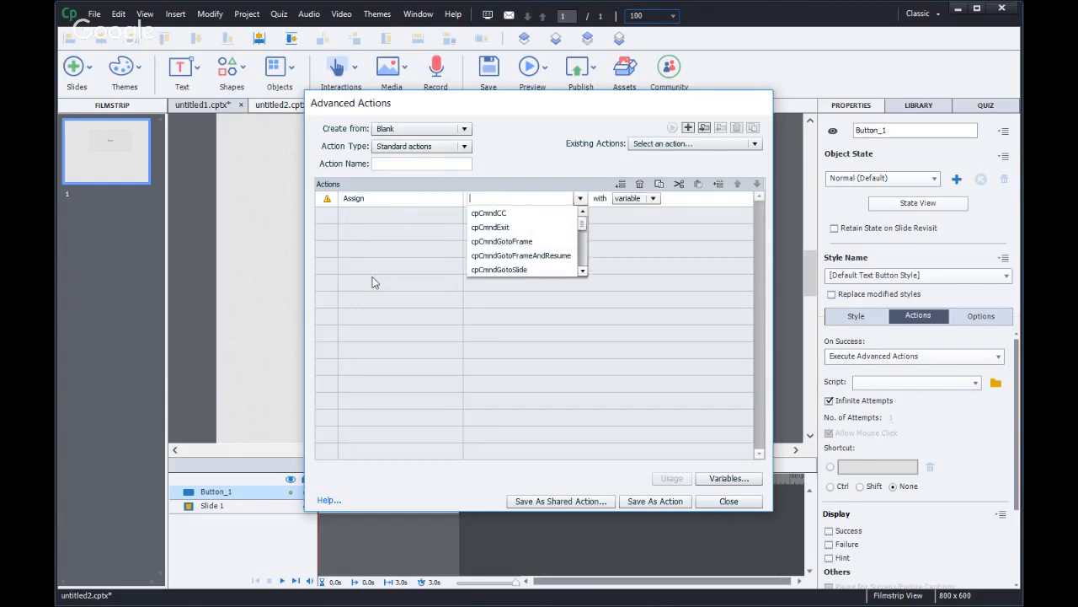
- Choose cpCmndShowPlaybar as the variable for the Assign command
click(582, 270)
click(582, 271)
click(582, 271)
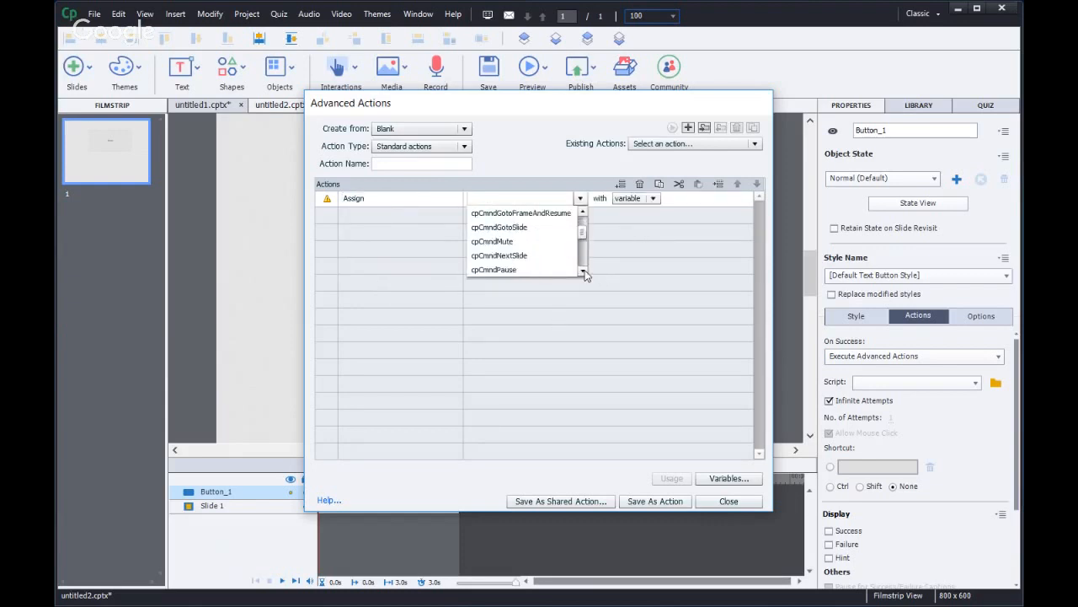
click(583, 272)
click(583, 272)
click(583, 271)
click(583, 271)
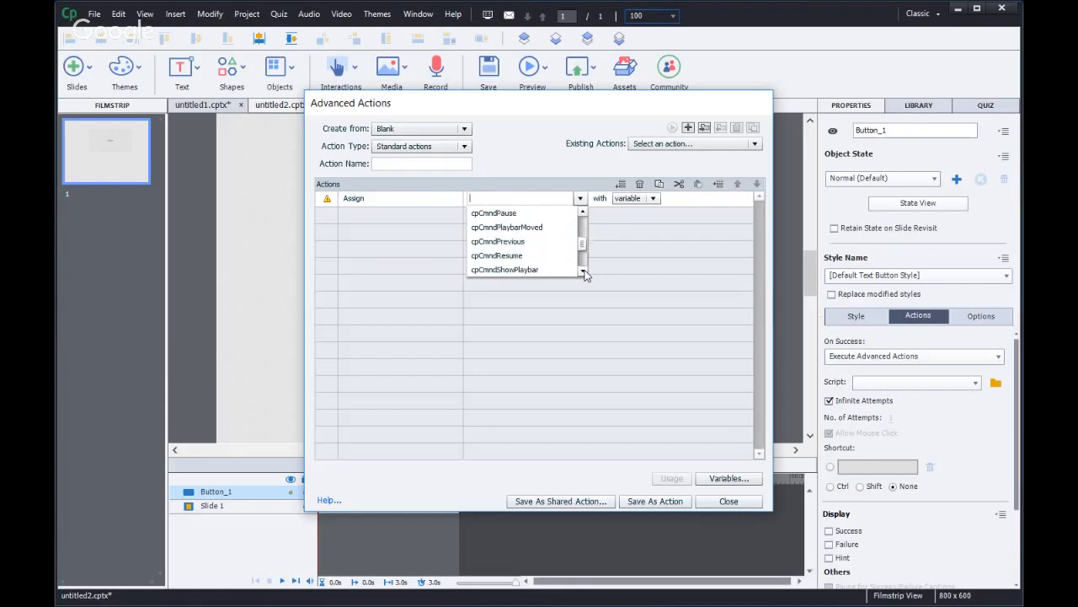
click(583, 272)
click(514, 255)
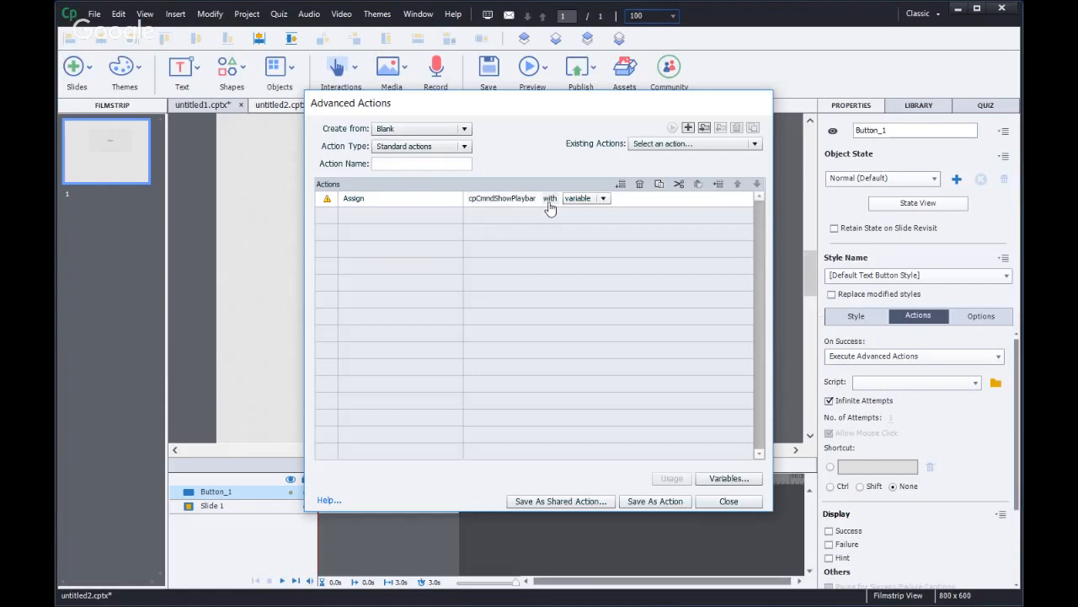
- Assign cpCmndShowPlaybar the literal value 1
click(603, 199)
click(593, 226)
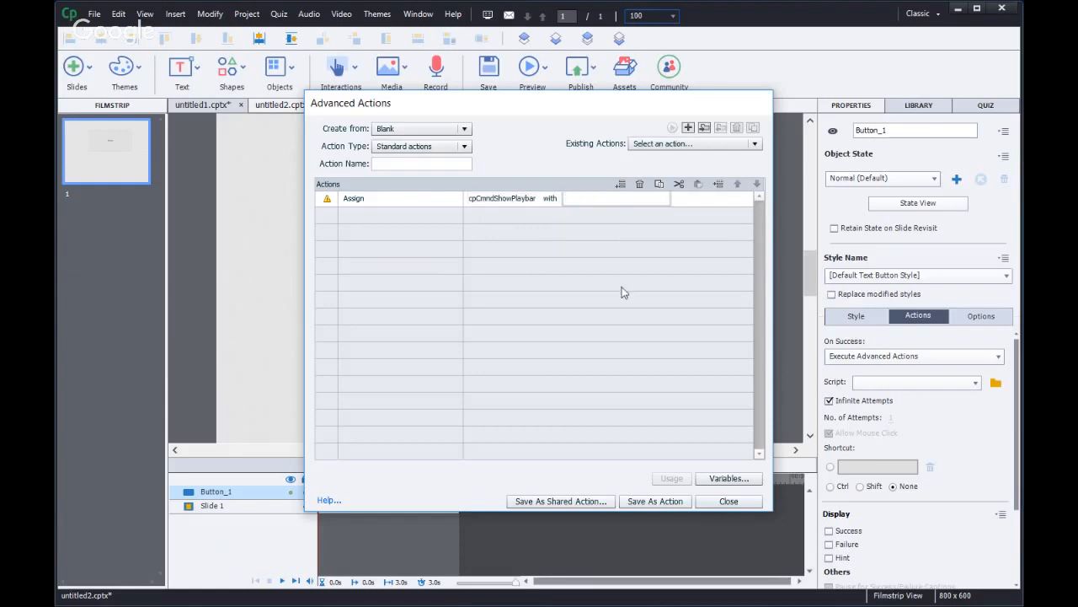
text(1)
key(Return)
- Add a Continue command as the second action and save the script as ShowPlayBar, closing the editor
click(358, 217)
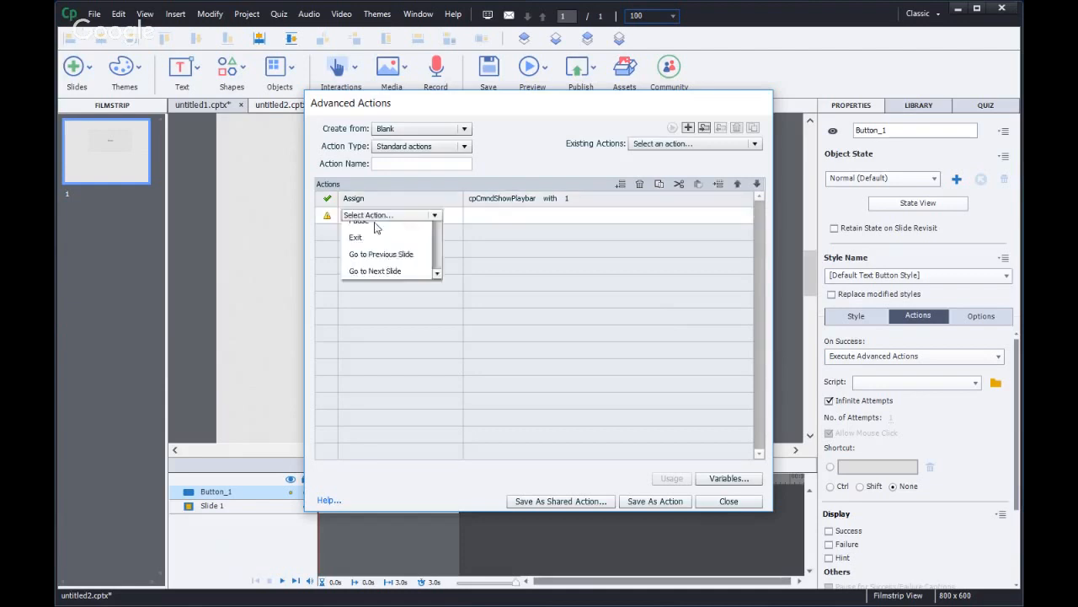
click(379, 231)
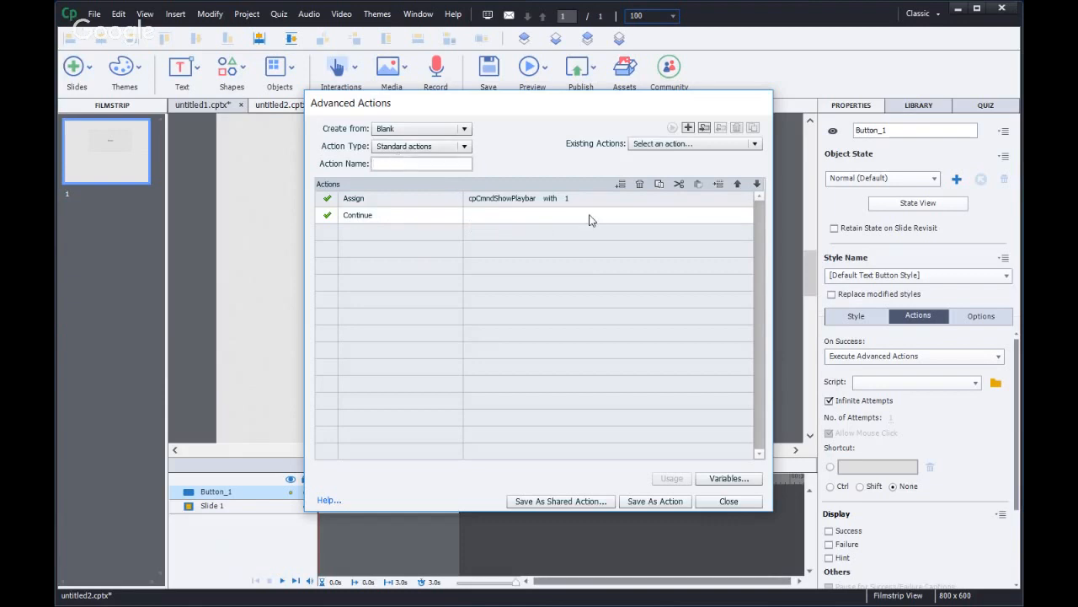
text(Show)
text(PlayBar)
click(655, 500)
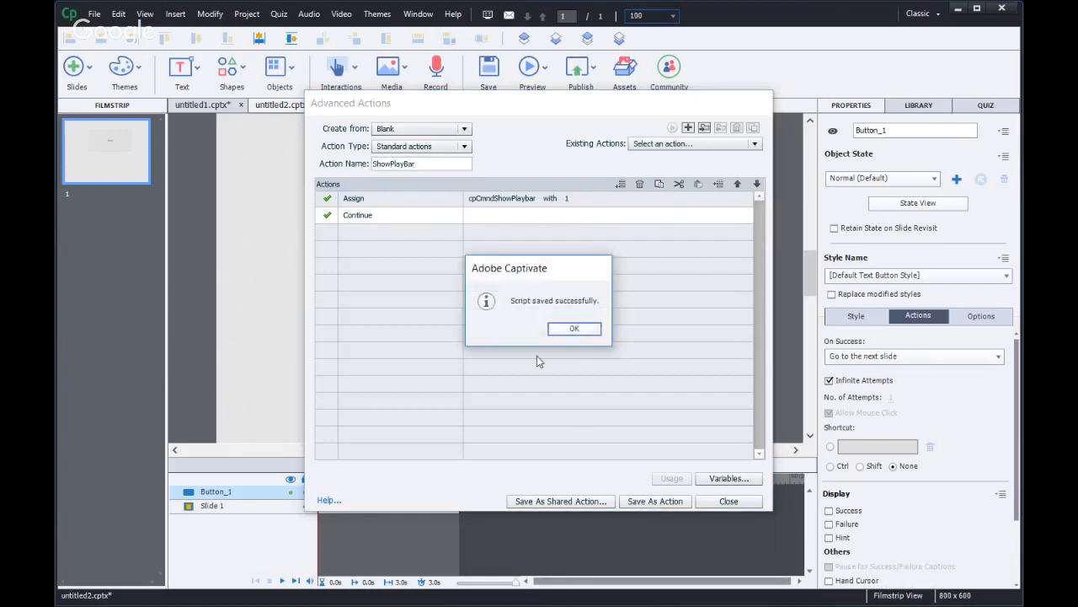
click(573, 329)
click(729, 501)
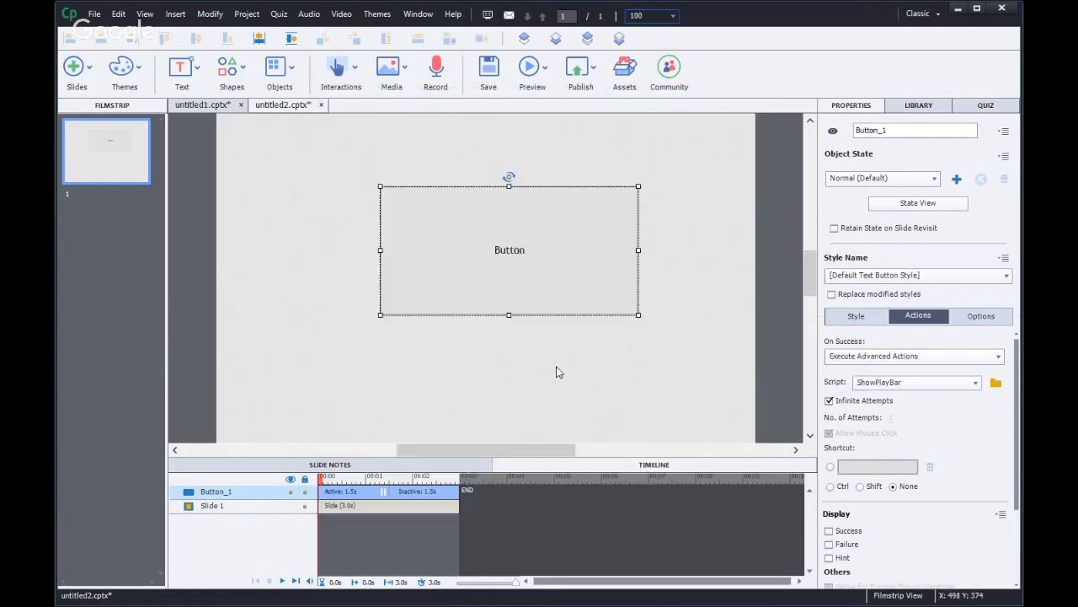
- Shrink the button to about 213 px wide and reduce its height to a low rectangle
click(556, 369)
click(539, 234)
click(578, 416)
click(525, 317)
drag(525, 318, 525, 247)
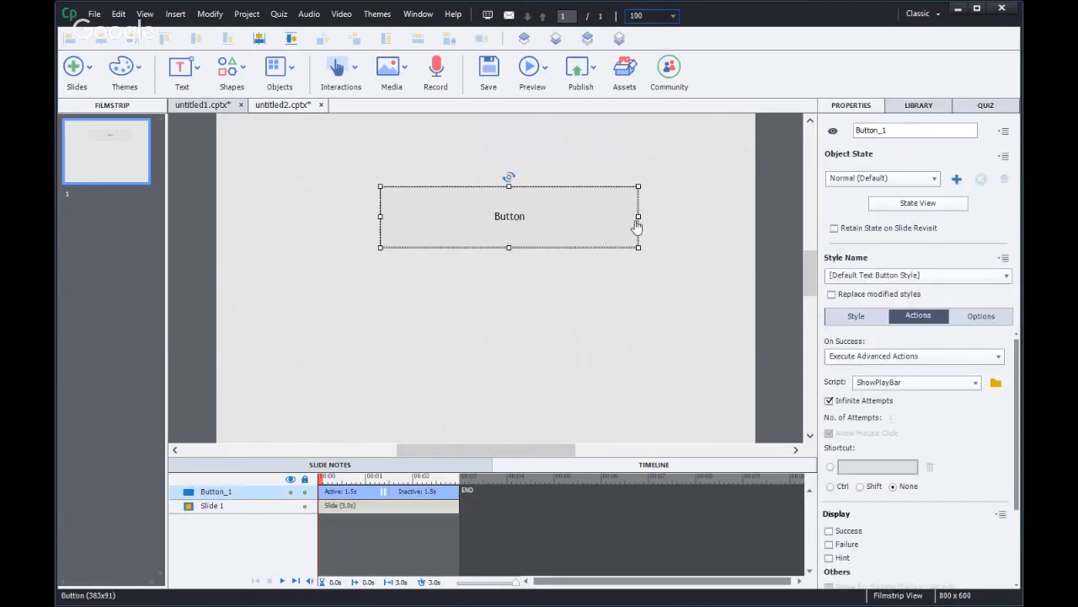
drag(638, 219, 524, 215)
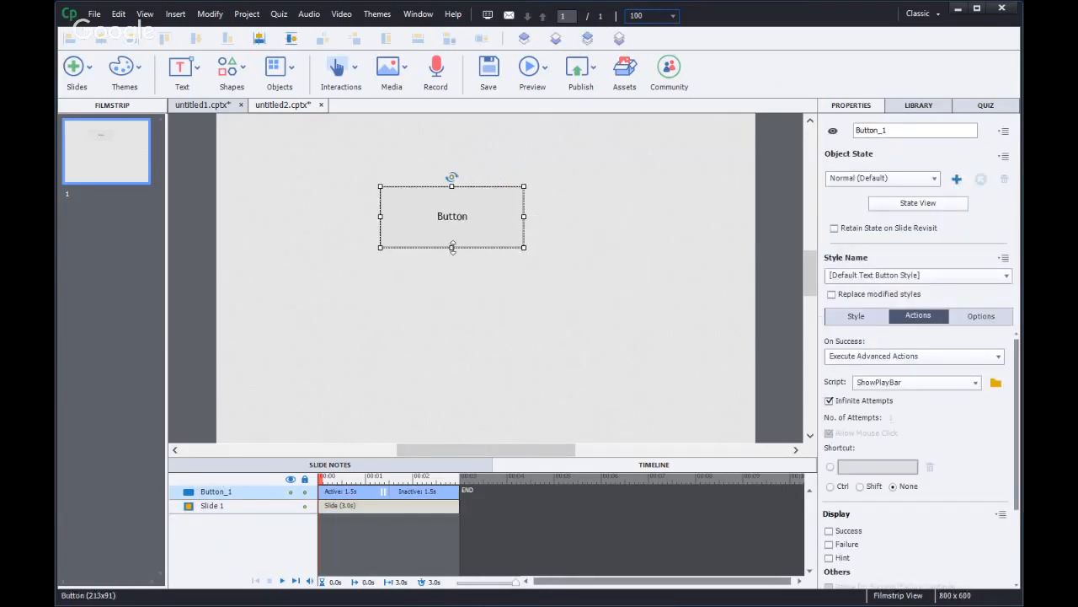
drag(452, 248, 453, 237)
- Duplicate the button and place the copy directly below the original, aligned with its sides
right_click(469, 223)
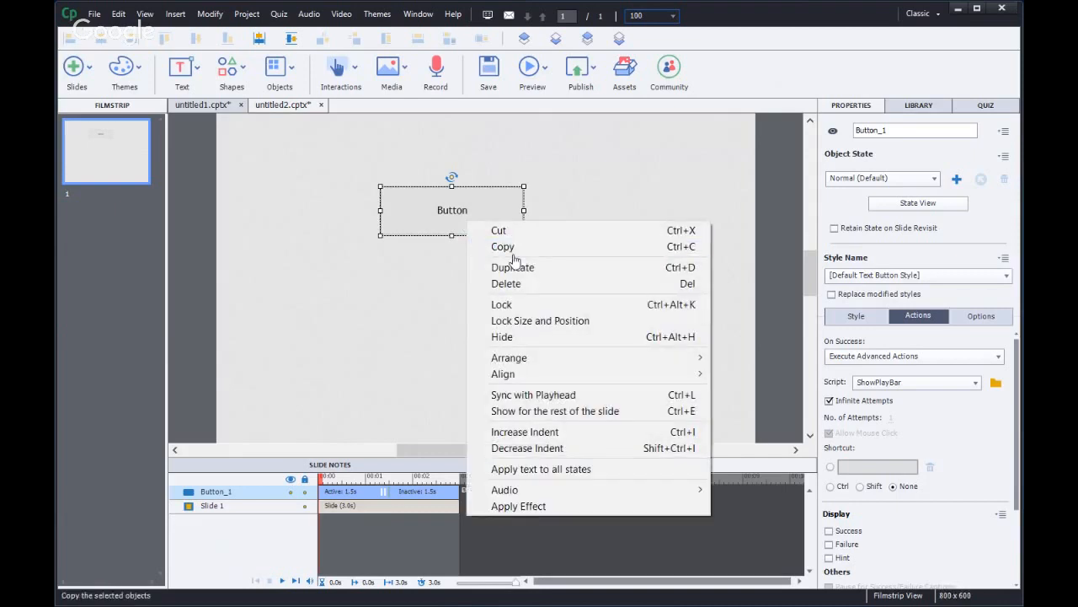
click(517, 268)
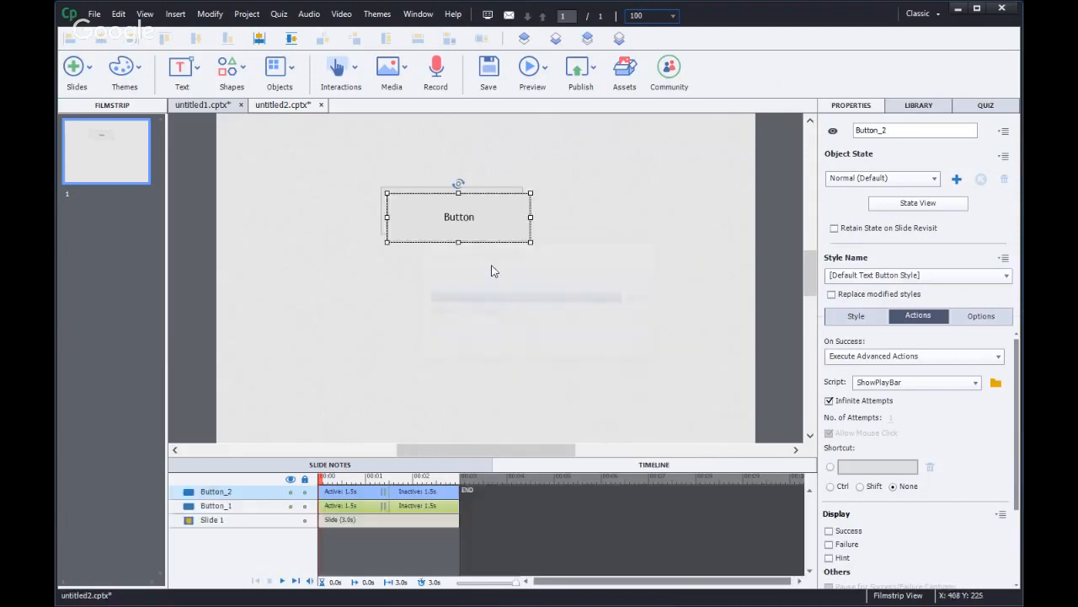
drag(467, 227, 462, 281)
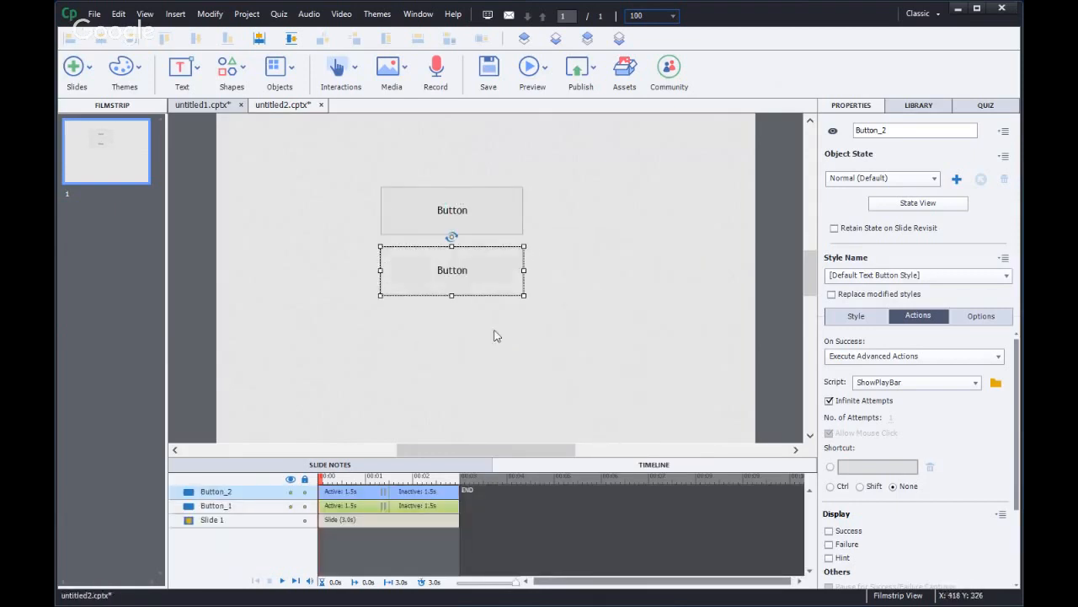
- Open the second button's ShowPlayBar script in the Advanced Actions editor and duplicate it
click(996, 382)
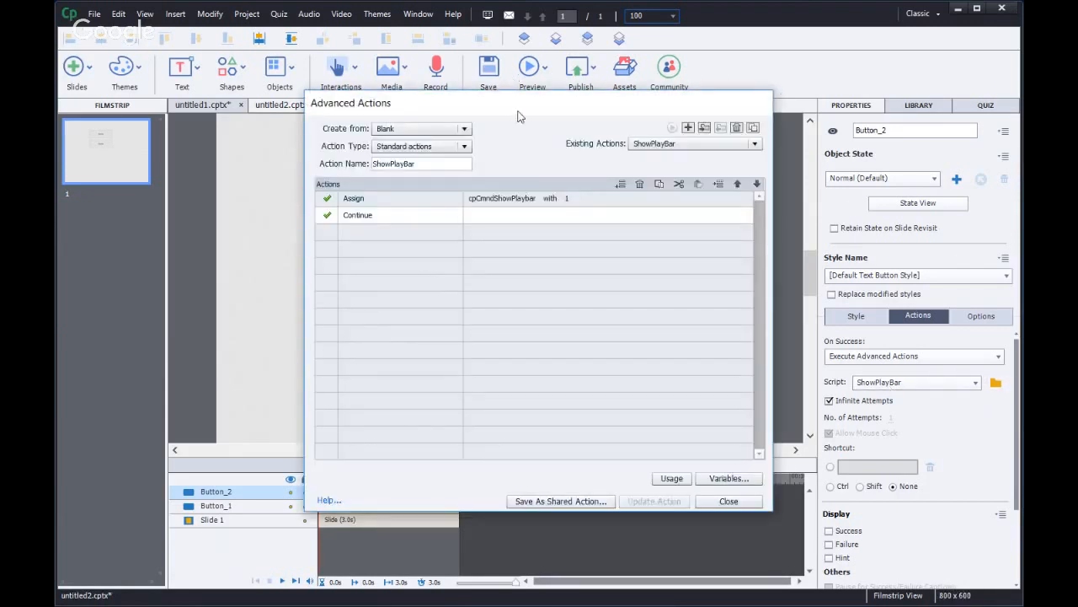
click(752, 127)
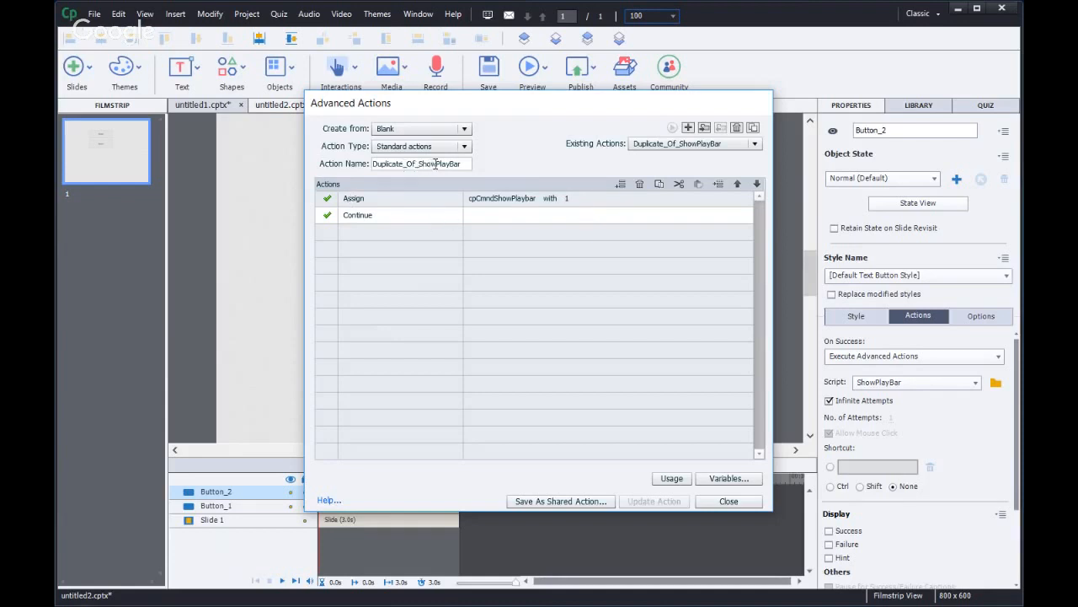
- Rename the duplicated action HidePlayBar and set its cpCmndShowPlaybar assignment to the literal value 0
drag(438, 165, 308, 166)
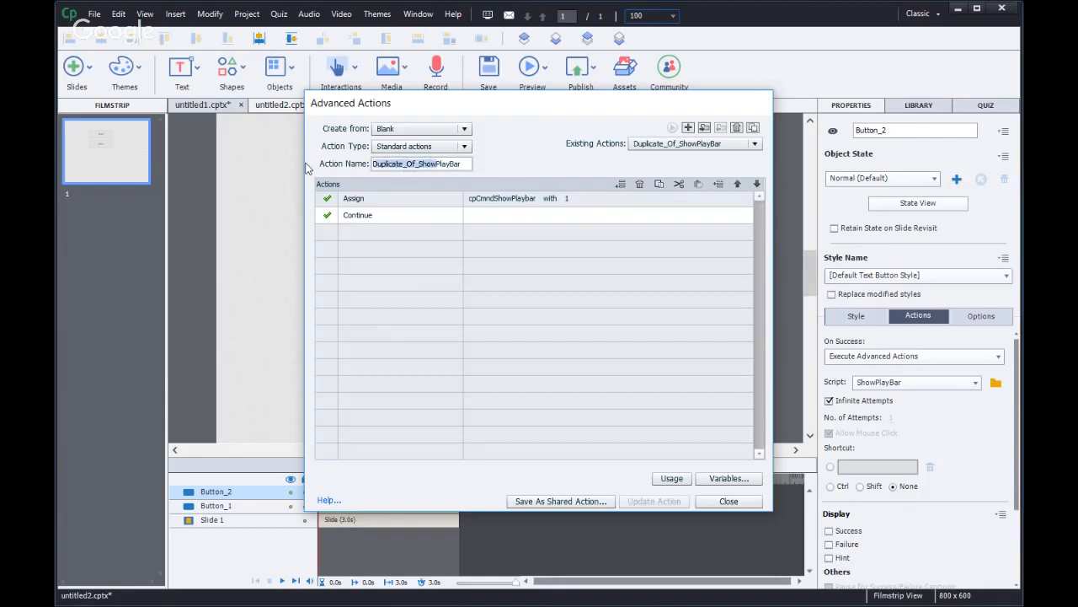
text(Hide)
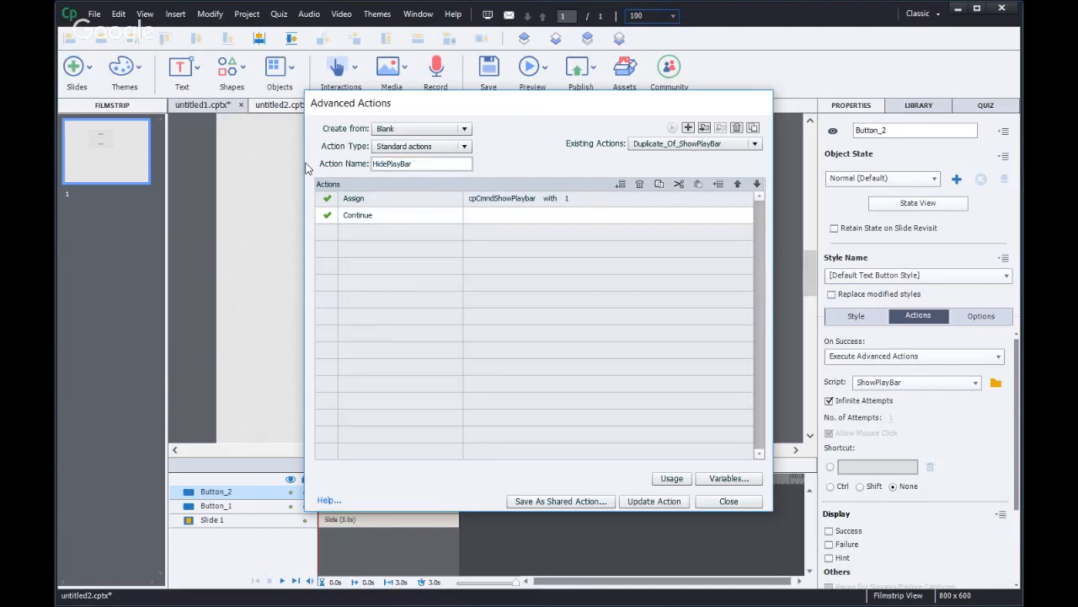
click(578, 202)
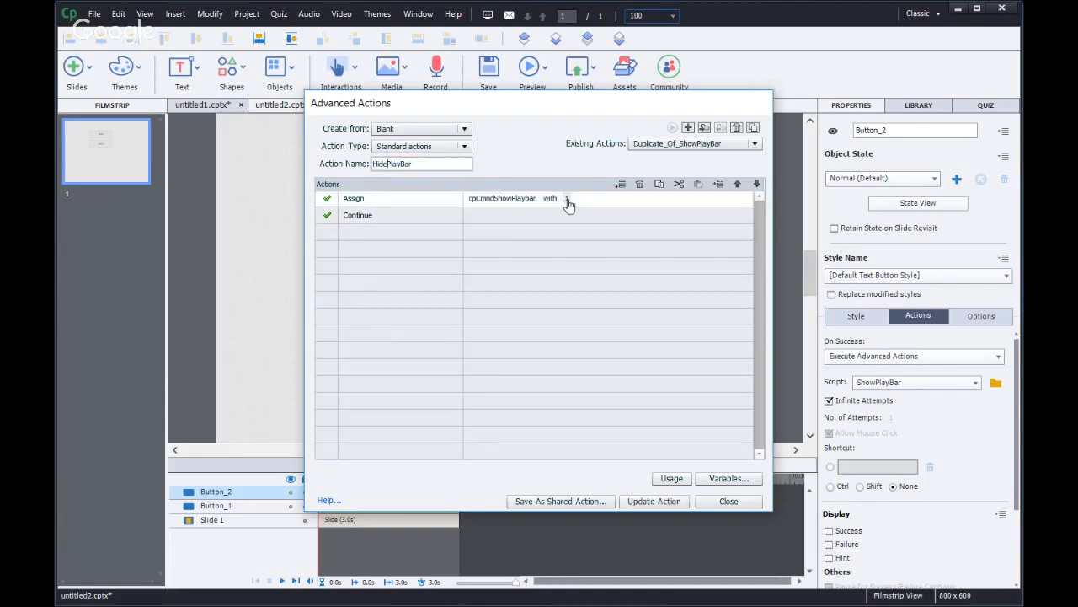
click(580, 200)
click(580, 200)
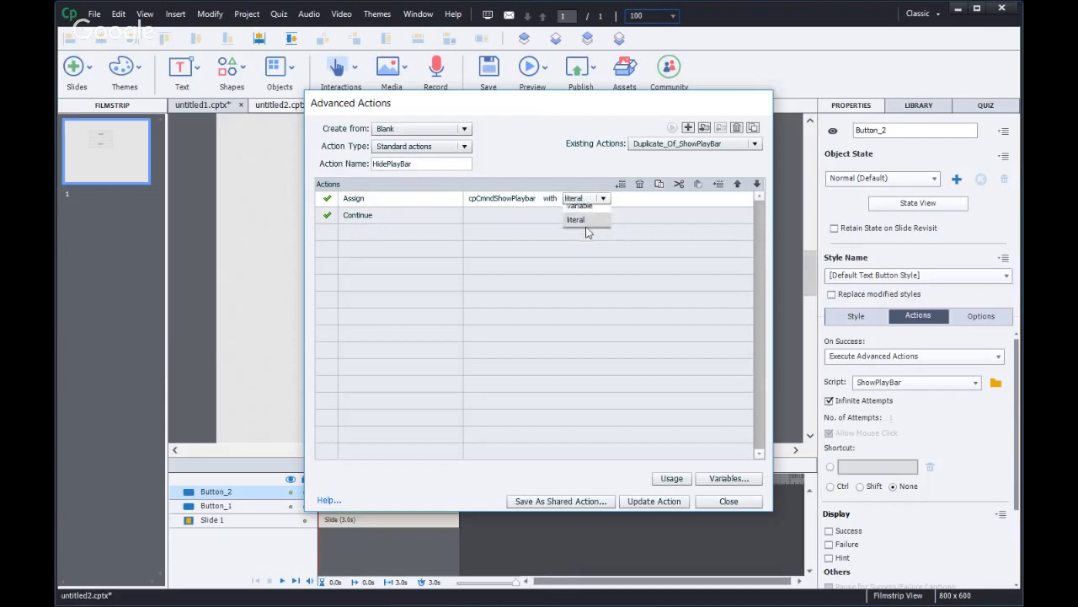
click(588, 220)
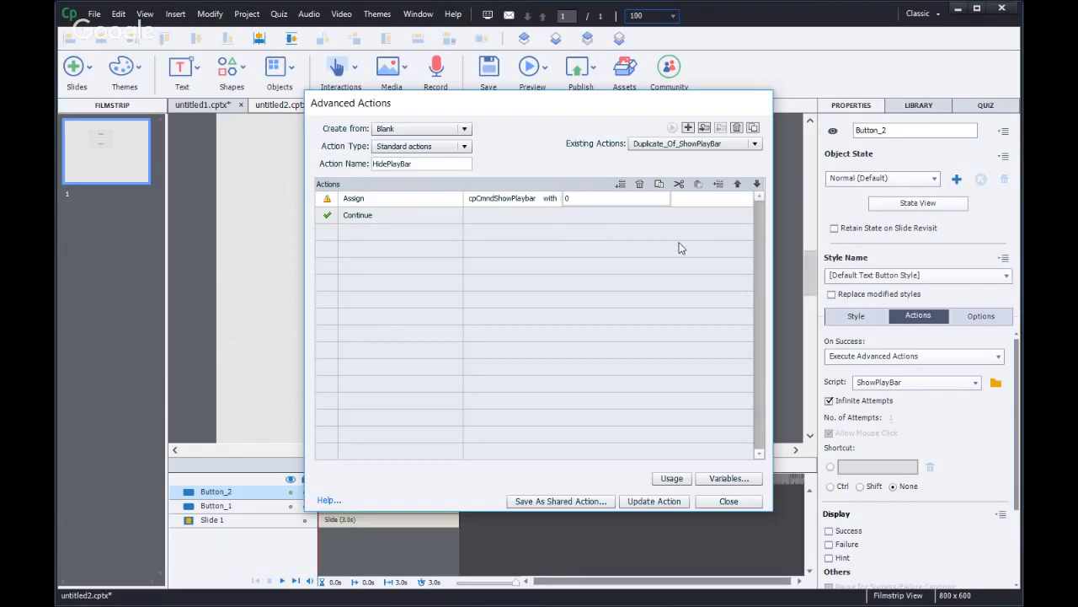
key(Return)
- Update the HidePlayBar script and close the Advanced Actions editor
click(650, 503)
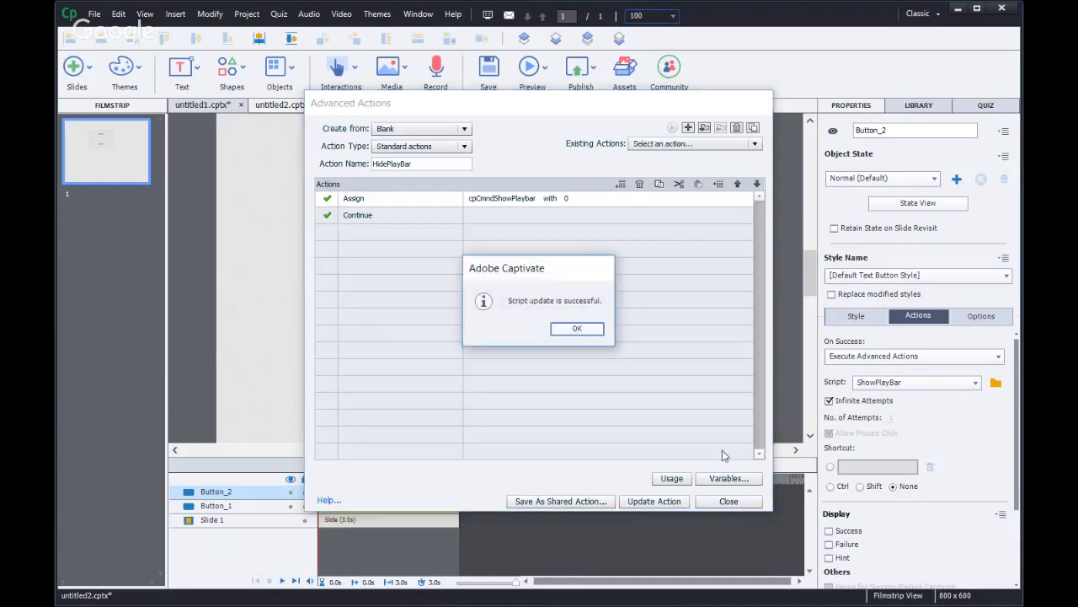
click(588, 330)
click(729, 501)
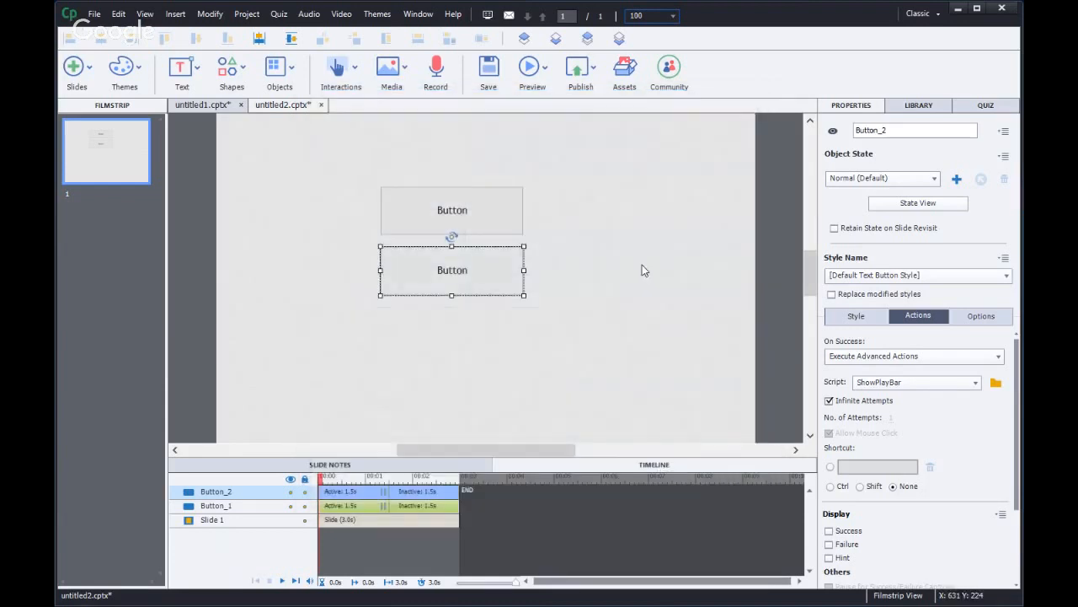
- Duplicate the second button and place the copy directly below it, aligned with the sides of the other two
click(642, 264)
click(455, 220)
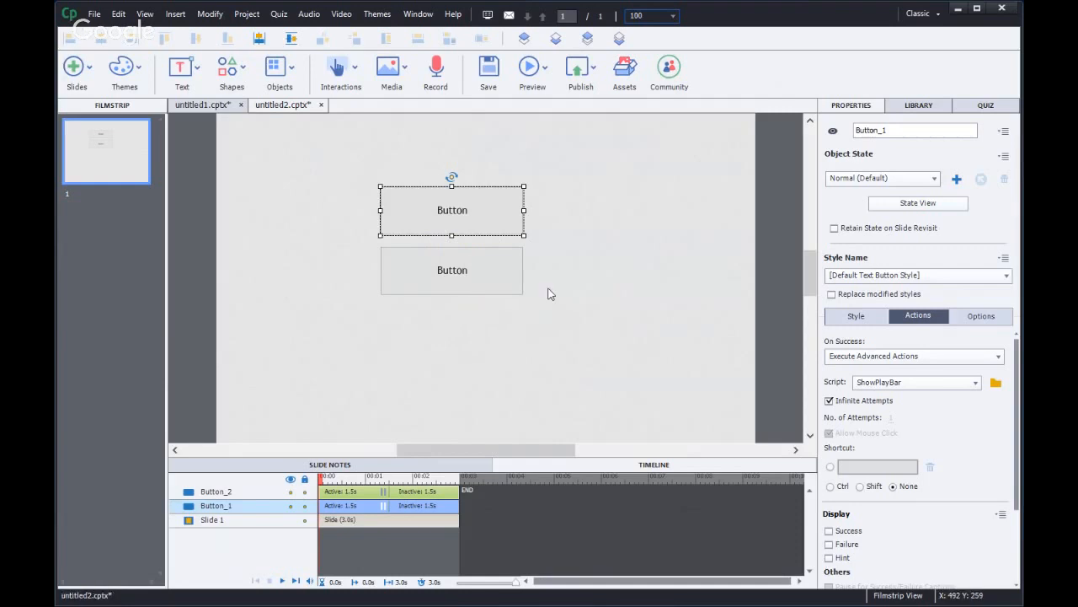
click(602, 239)
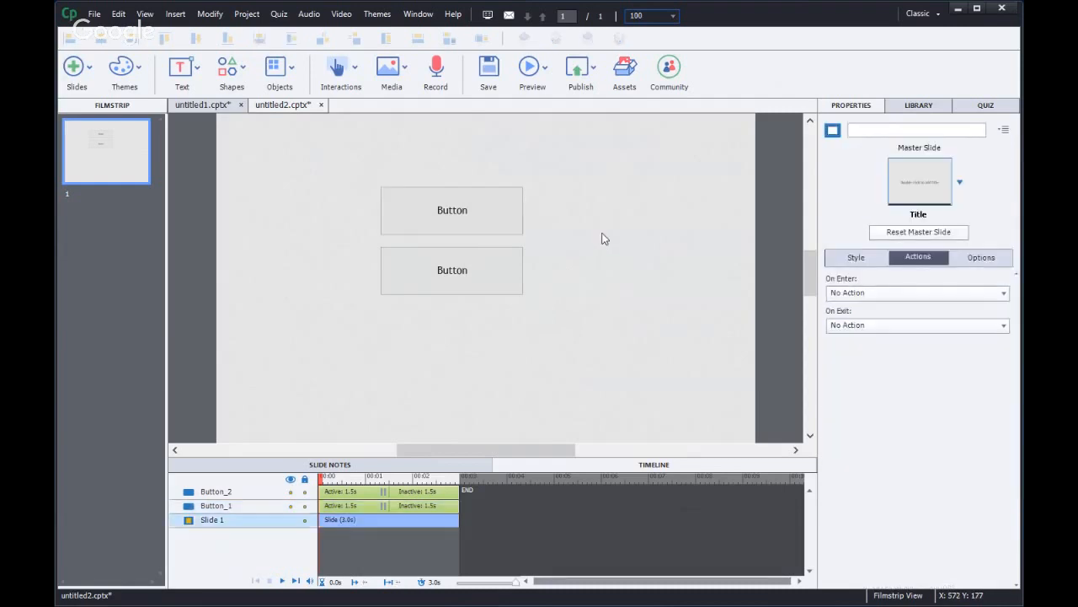
click(436, 290)
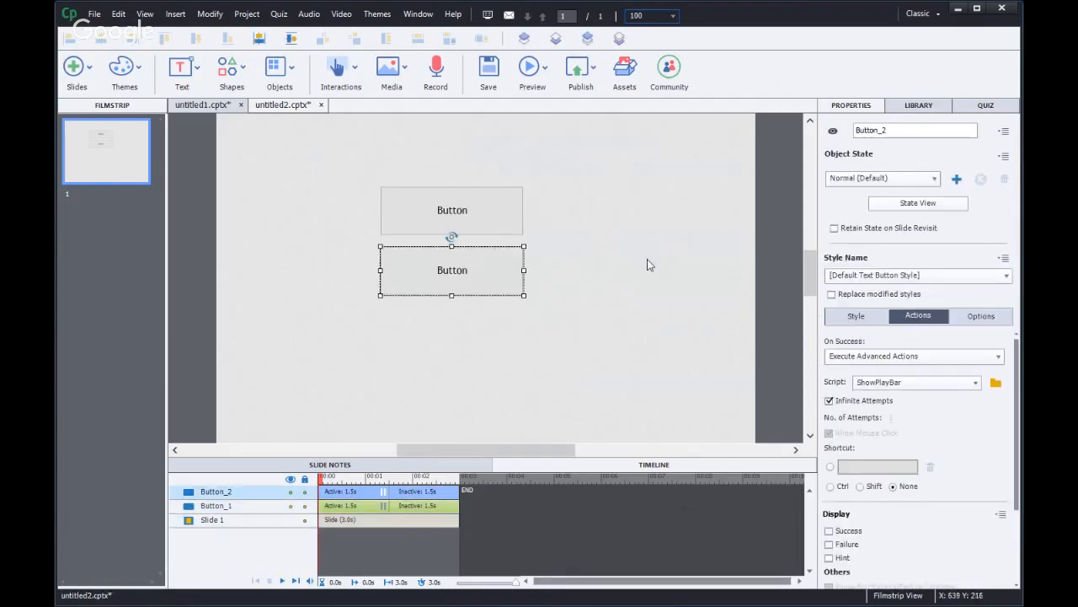
key(ctrl+d)
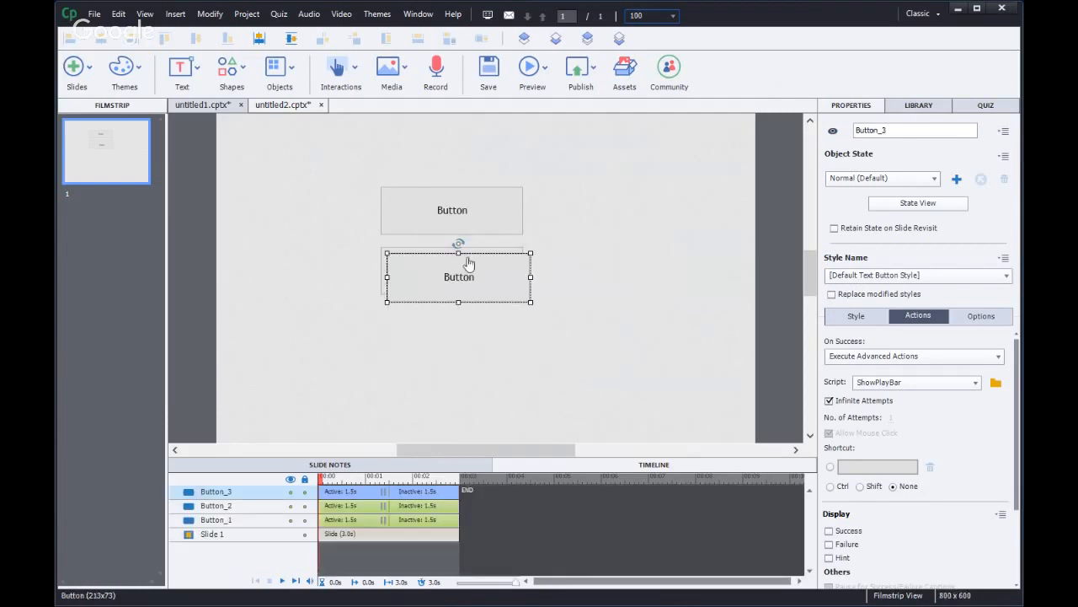
drag(461, 257, 455, 312)
click(612, 343)
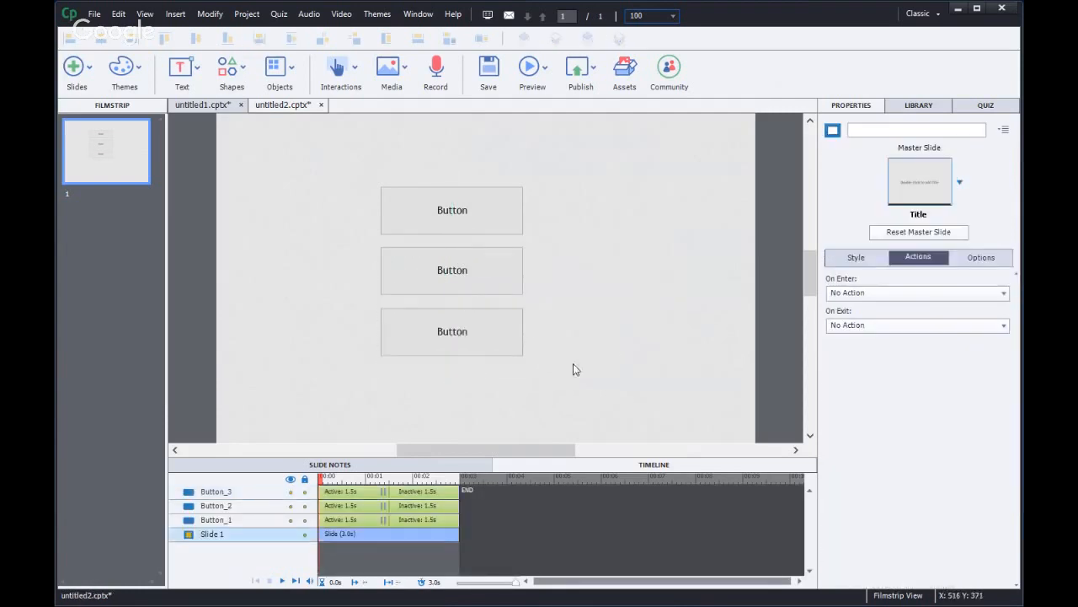
click(494, 345)
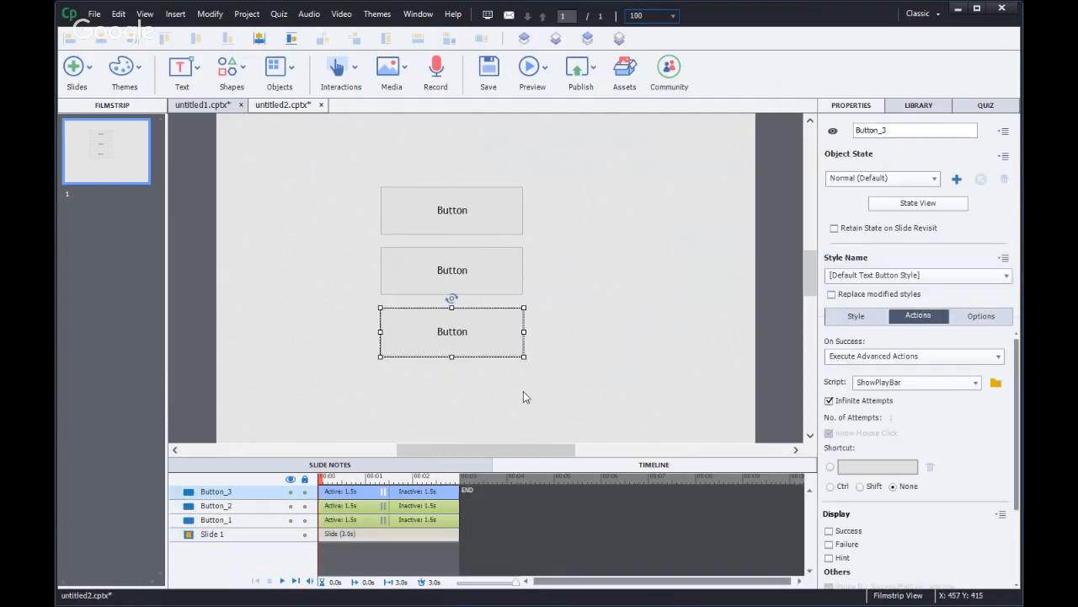
click(995, 383)
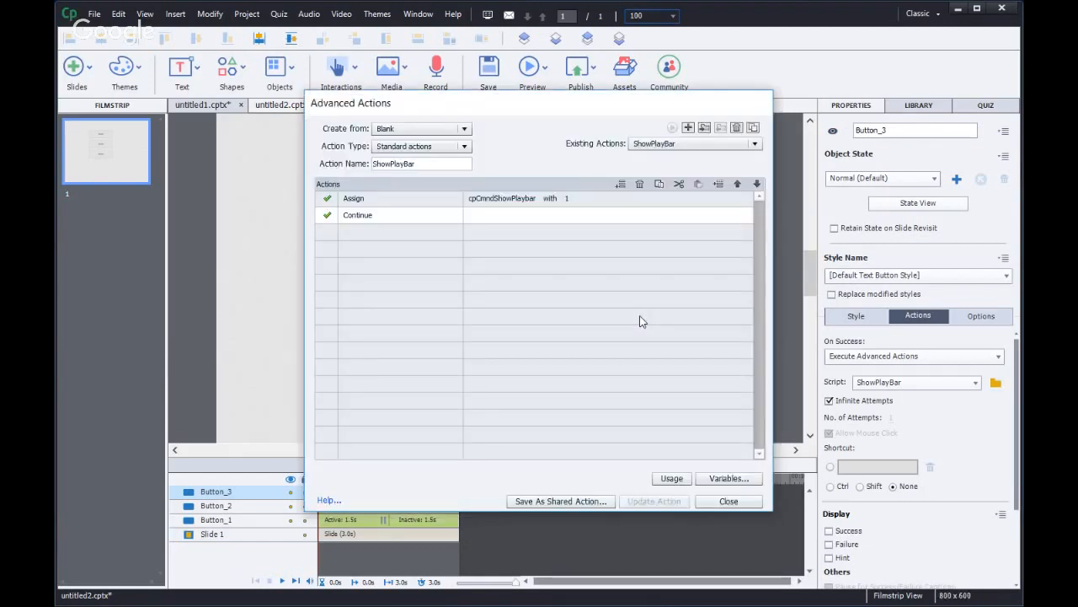
click(463, 147)
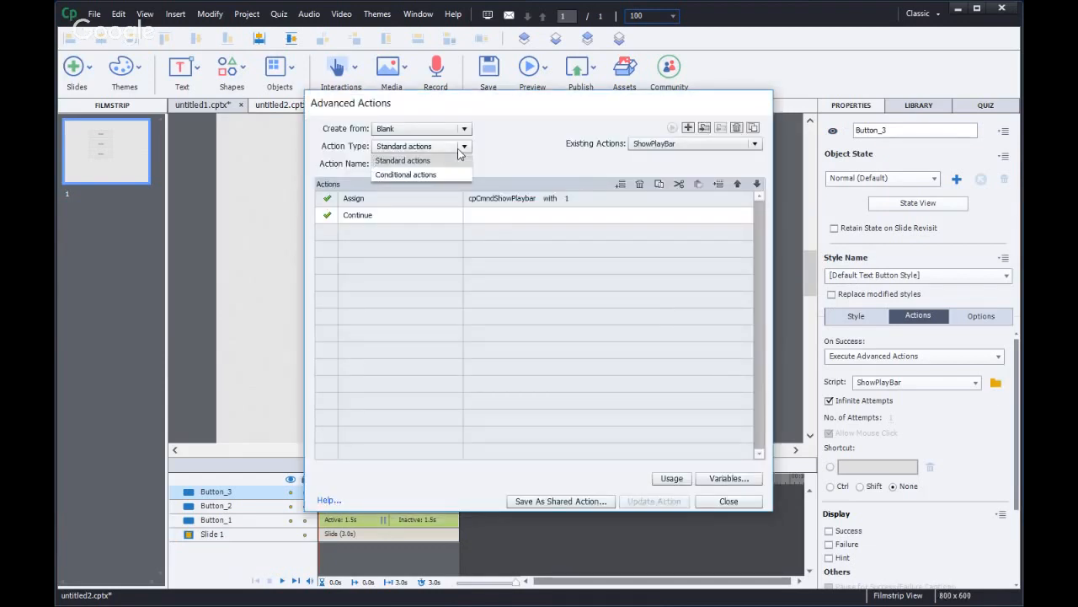
click(447, 174)
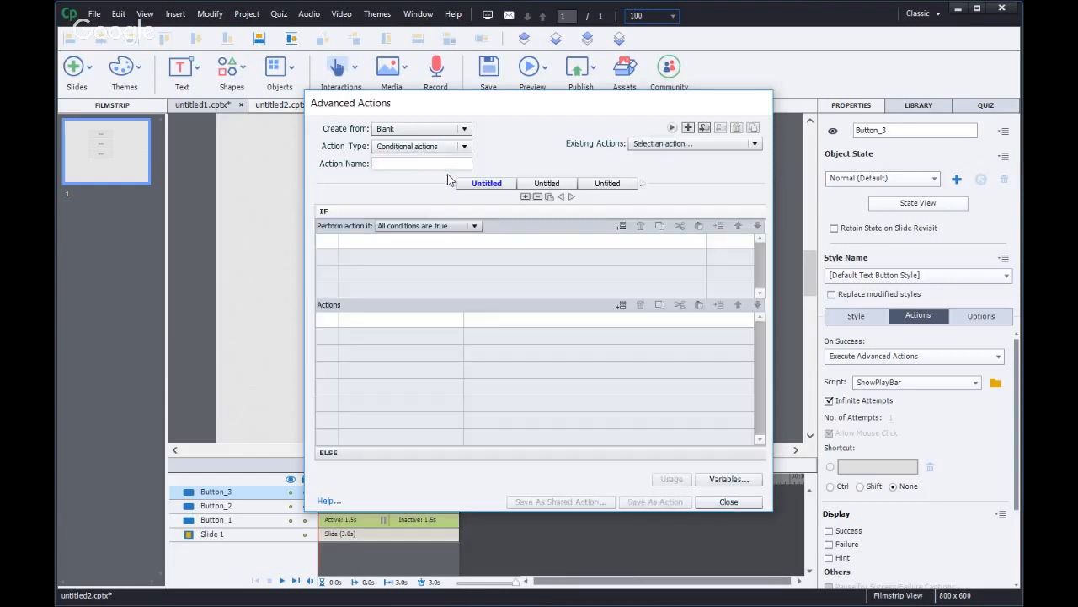
click(403, 164)
click(729, 502)
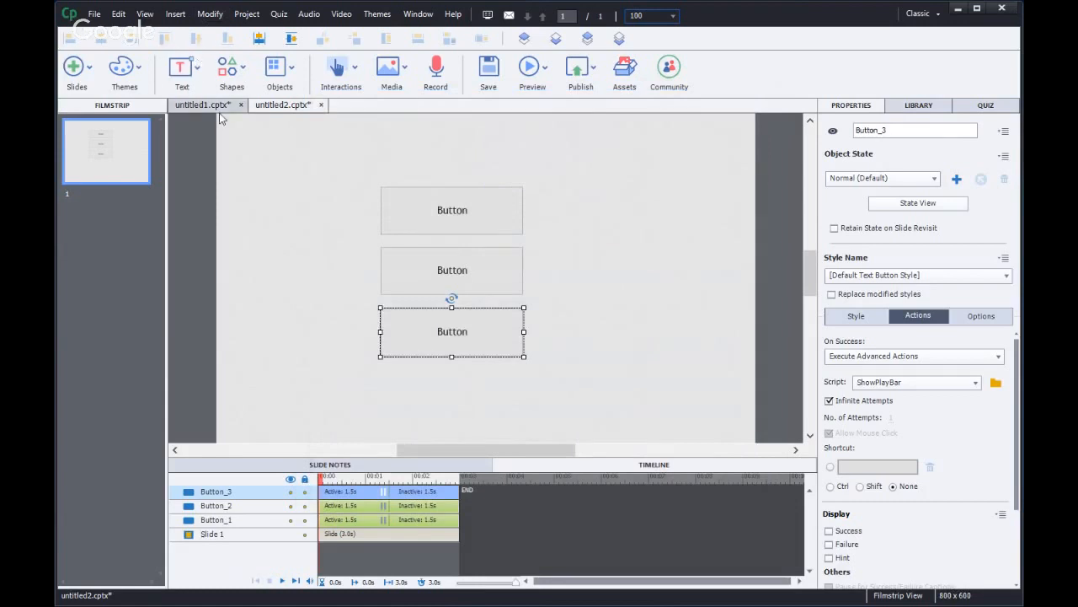
- Open the existing project Respectful Workplace English from the Respectful Workplace folder
click(94, 13)
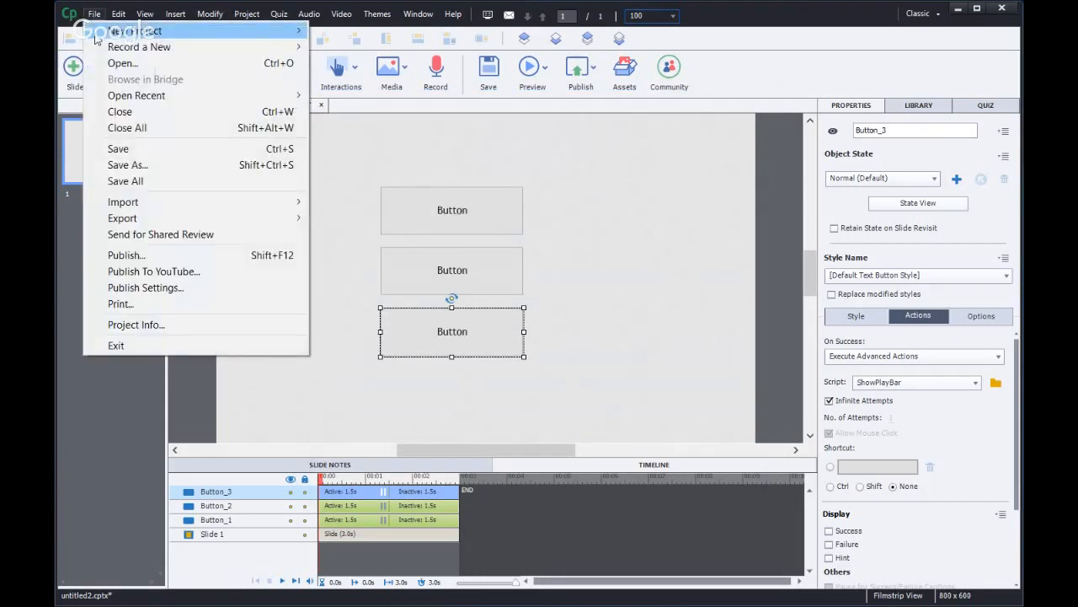
click(101, 64)
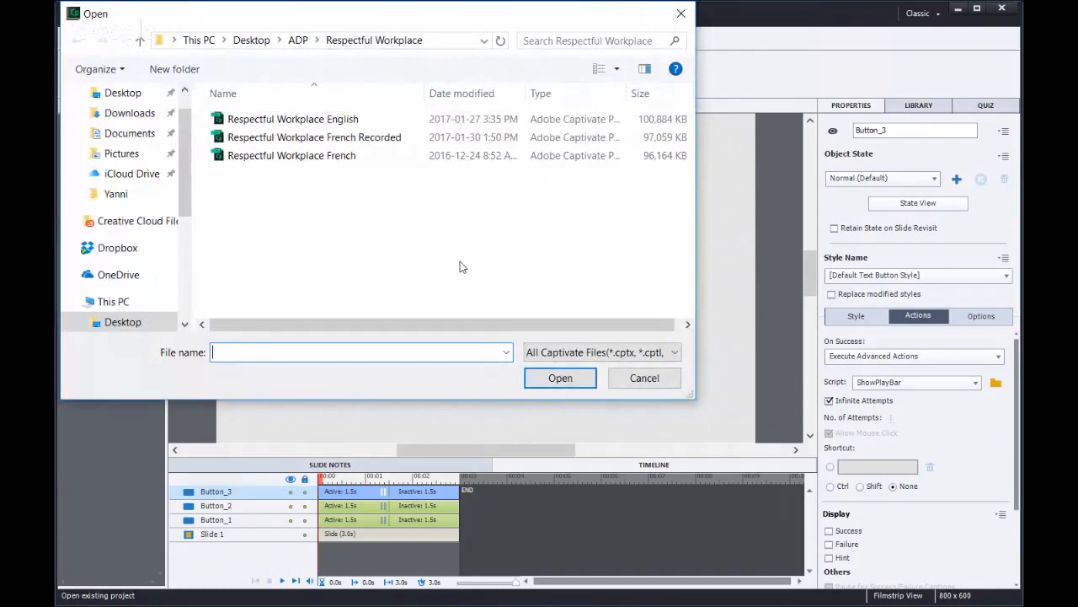
click(313, 119)
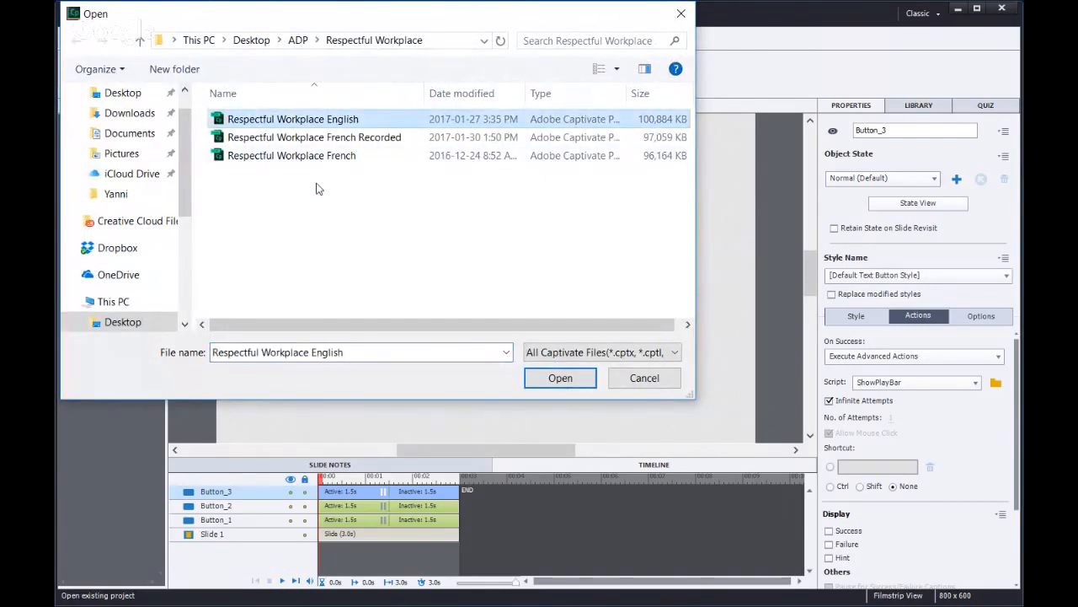
click(579, 384)
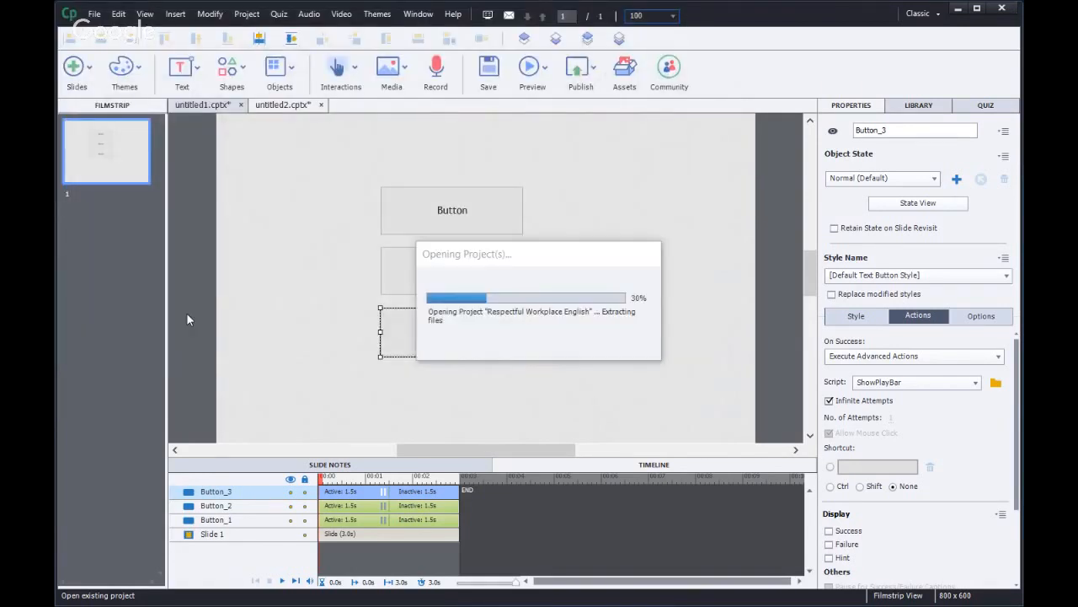